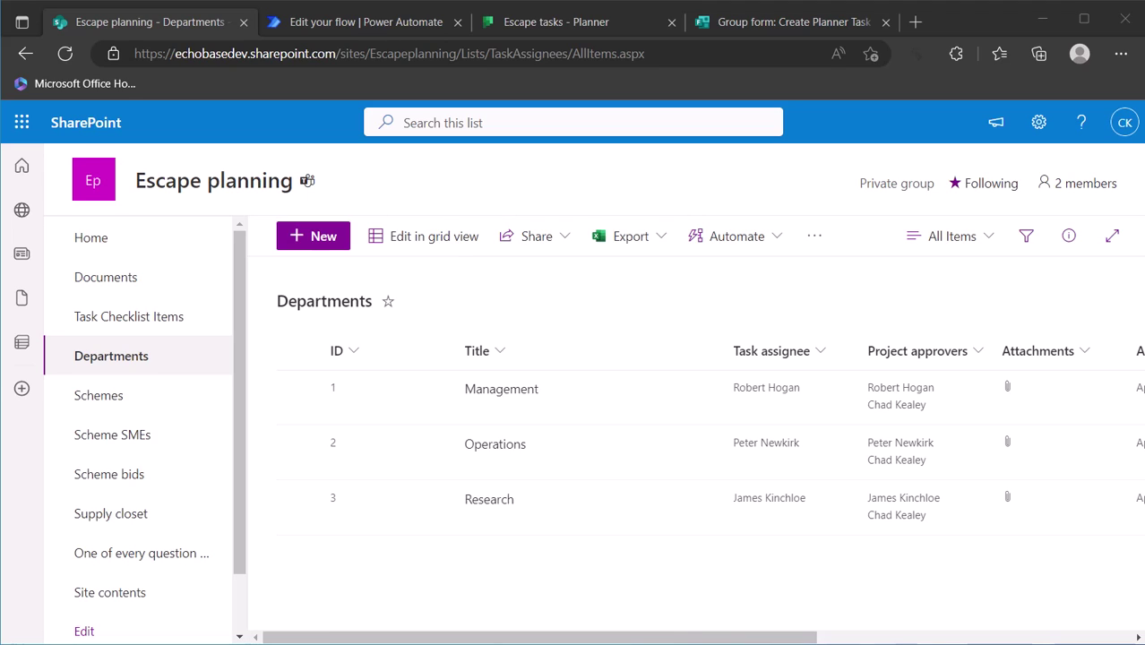
Examine the Task assignee and Project approvers columns for each department in the Departments list.
mouse_move(494, 465)
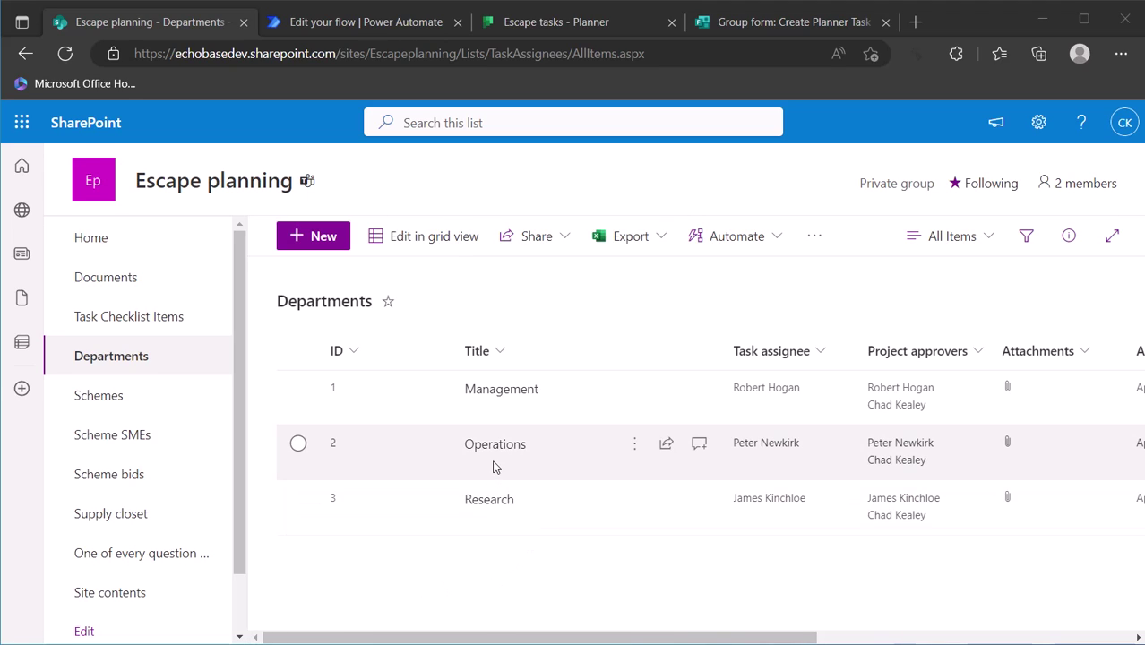
mouse_move(588, 395)
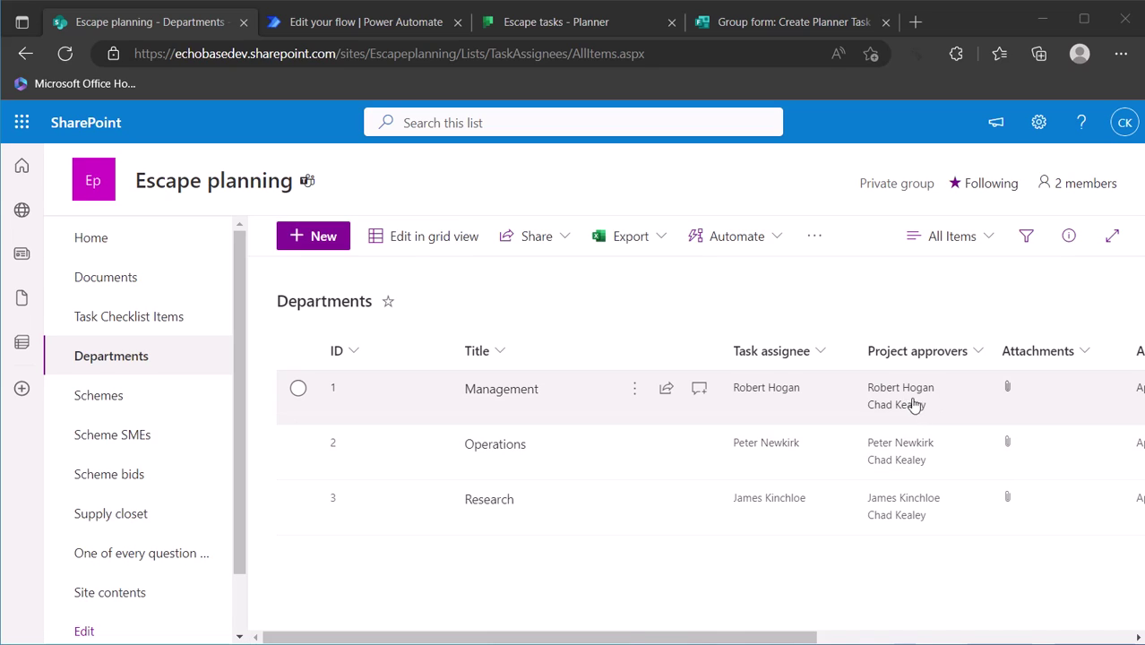
mouse_move(903, 407)
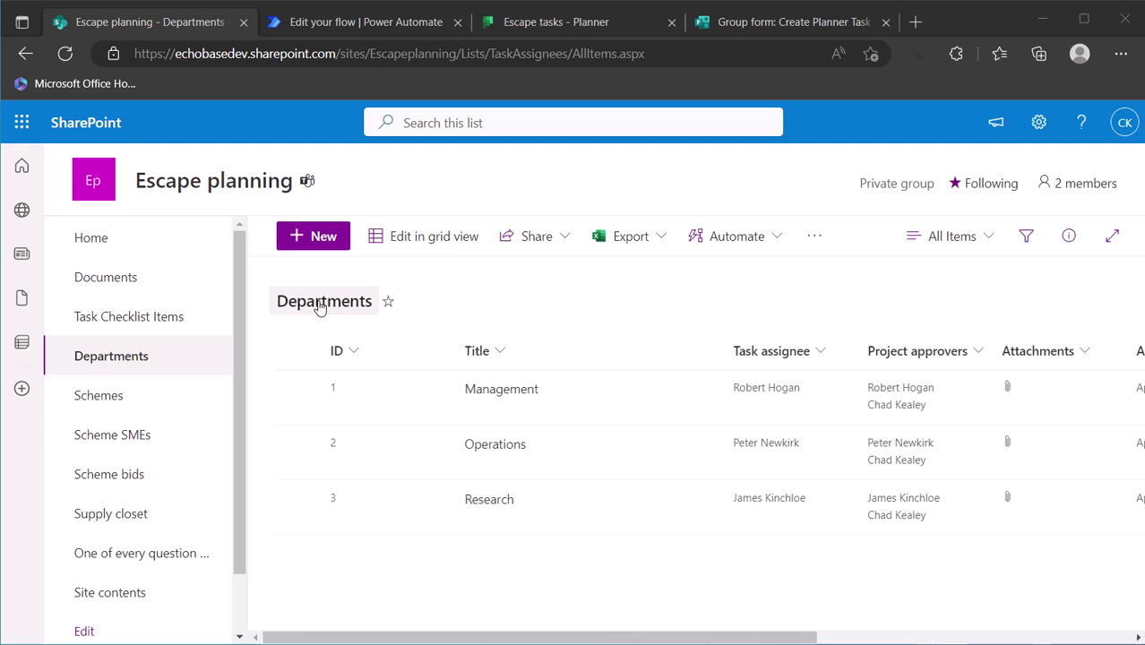
click(373, 306)
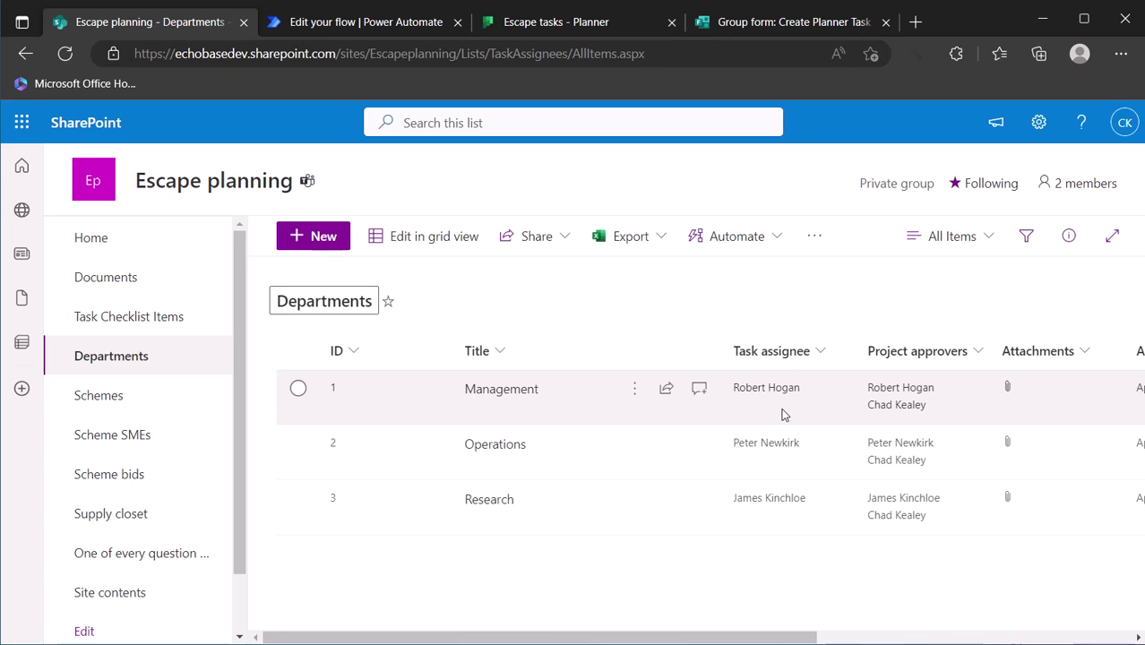
Switch to the Power Automate flow and review the Get items from departments list settings and the Select assignee emails source.
click(401, 33)
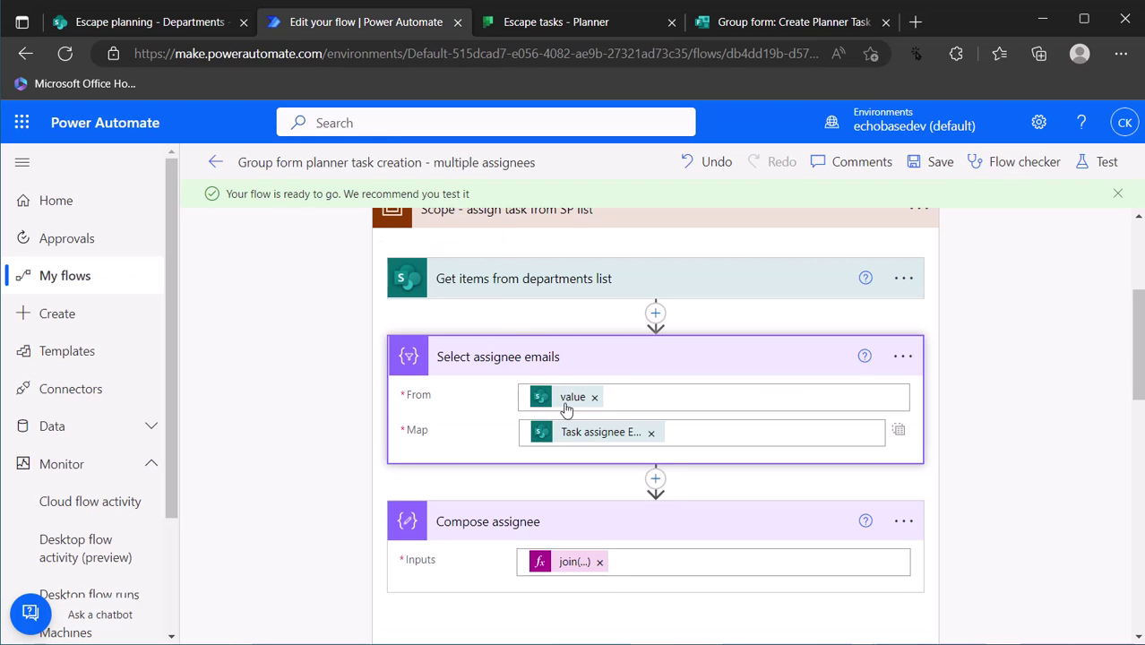
click(556, 283)
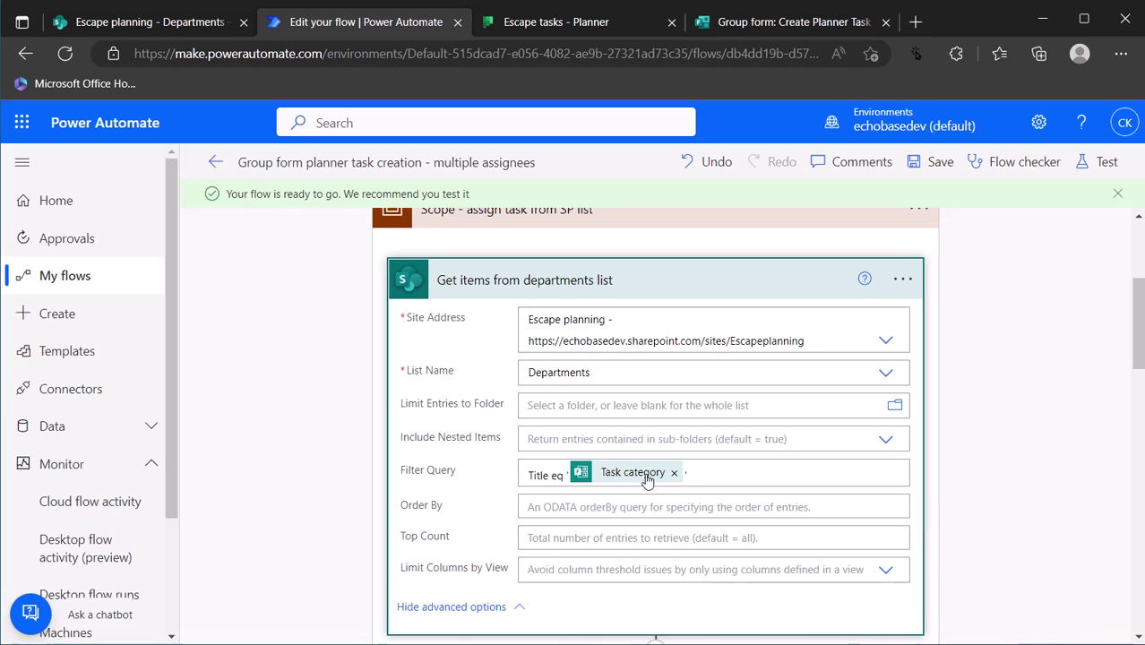
click(683, 285)
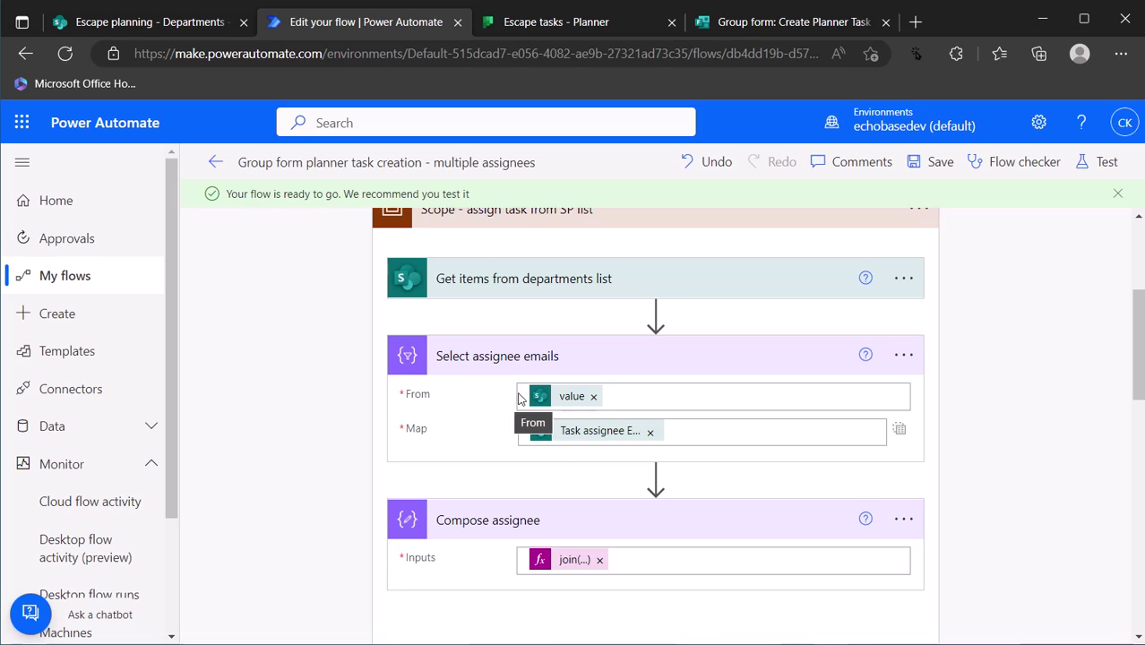
mouse_move(567, 399)
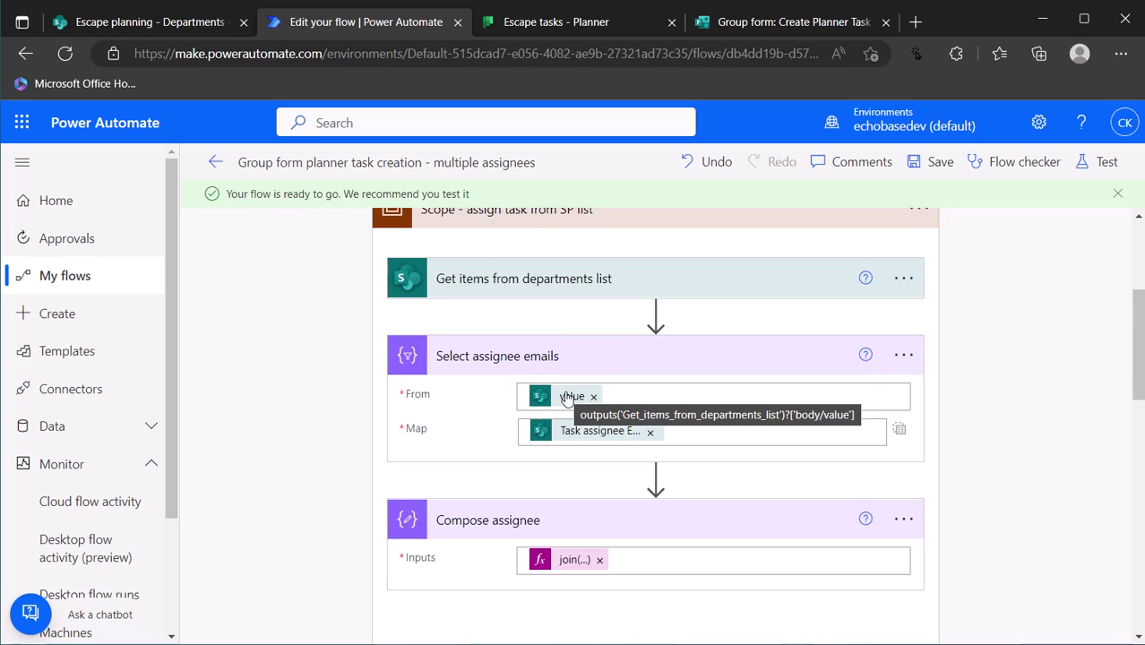
Remove the Task assignee Email token from Map in Select assignee emails and look through the departments list's dynamic content for project approvers.
click(652, 432)
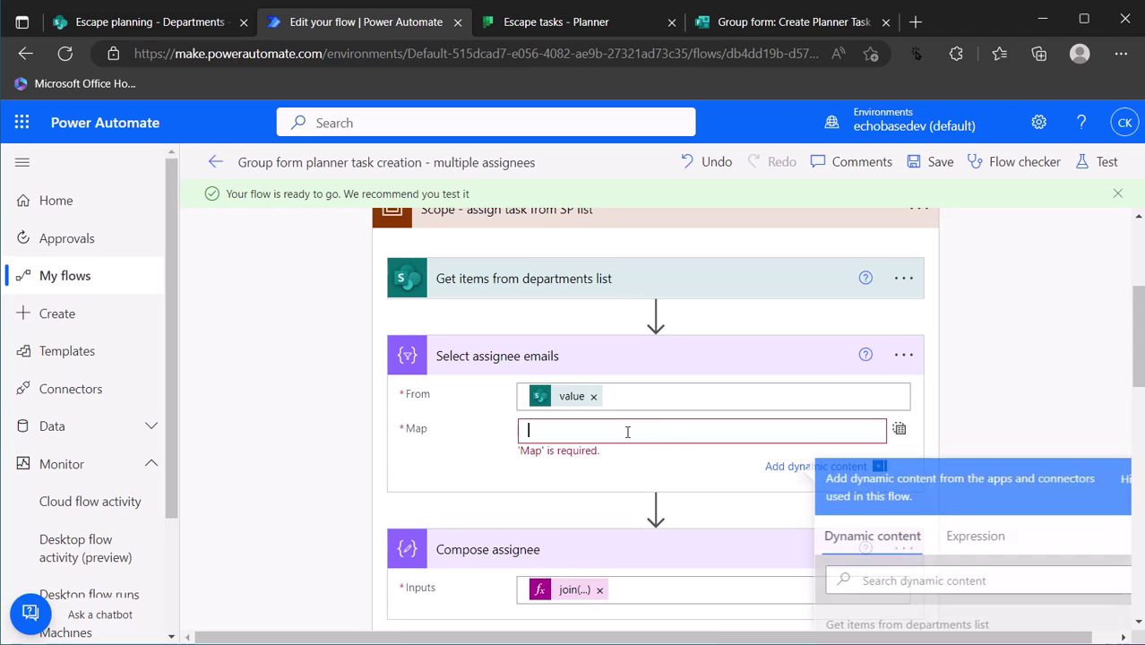
scroll(1009, 442, down, 3)
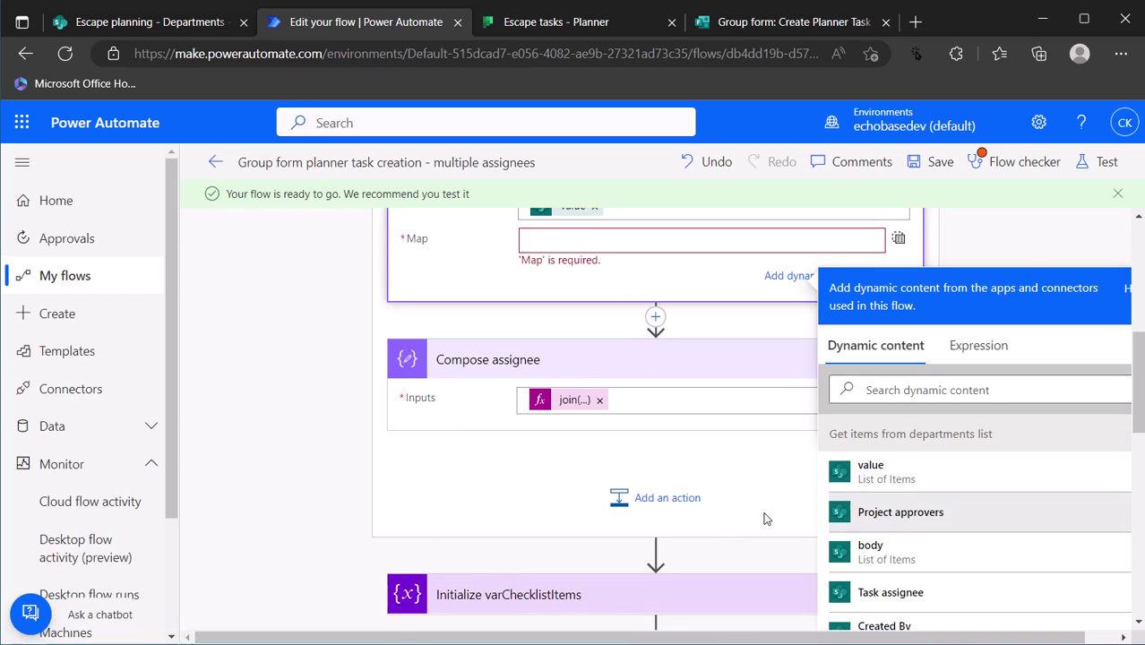
scroll(936, 516, down, 5)
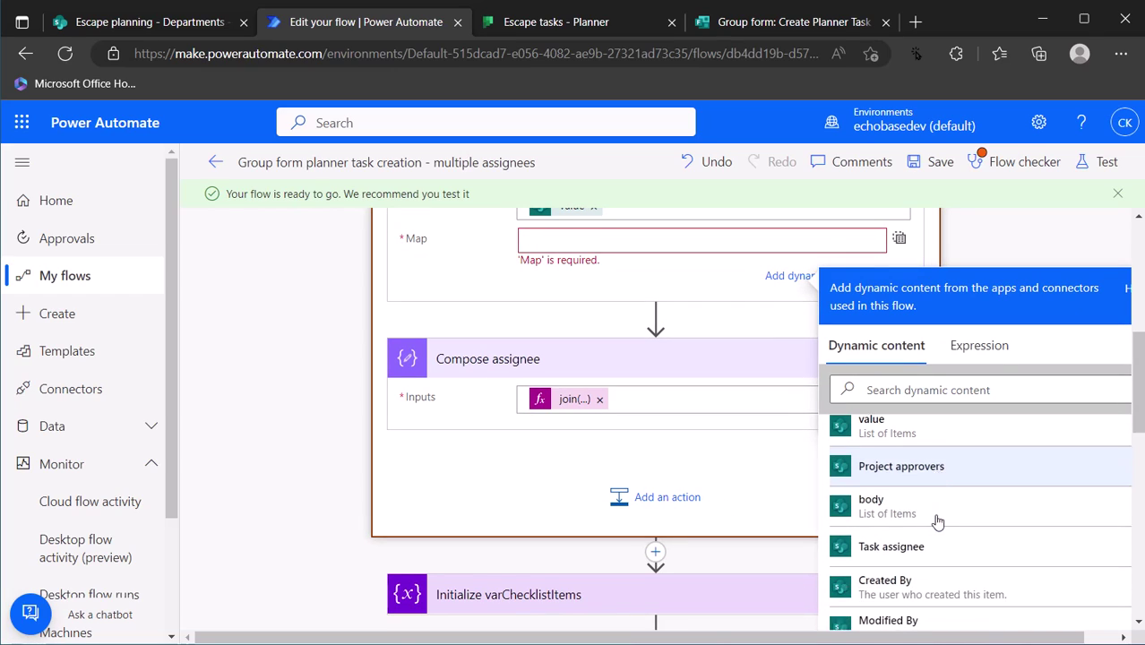
scroll(923, 504, down, 1)
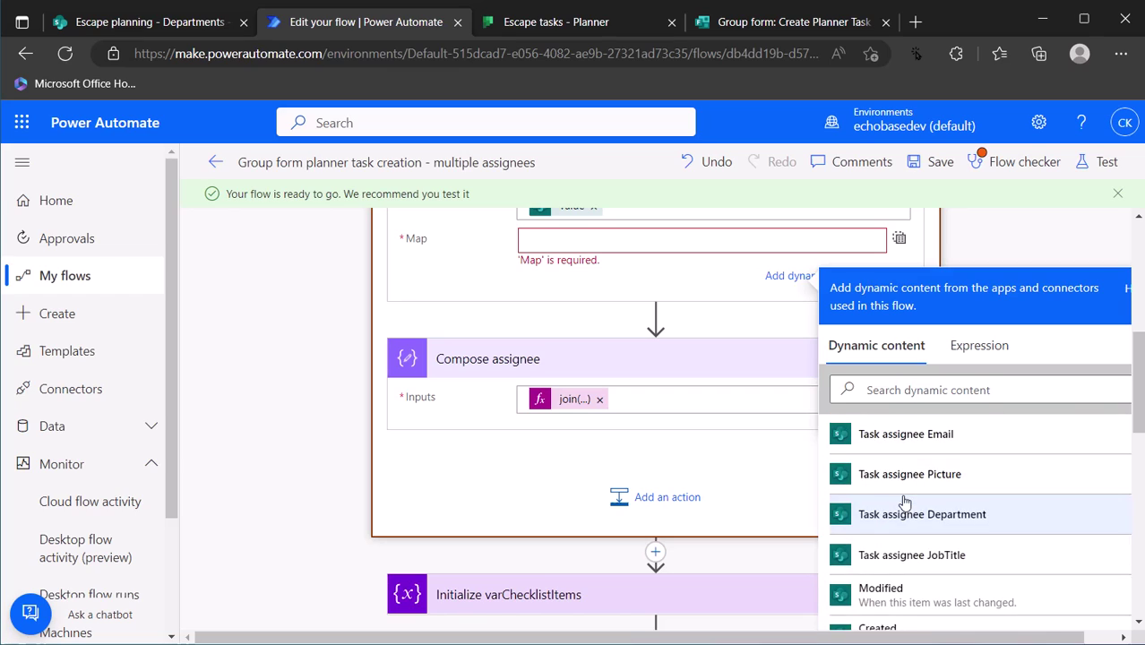
scroll(923, 498, up, 1)
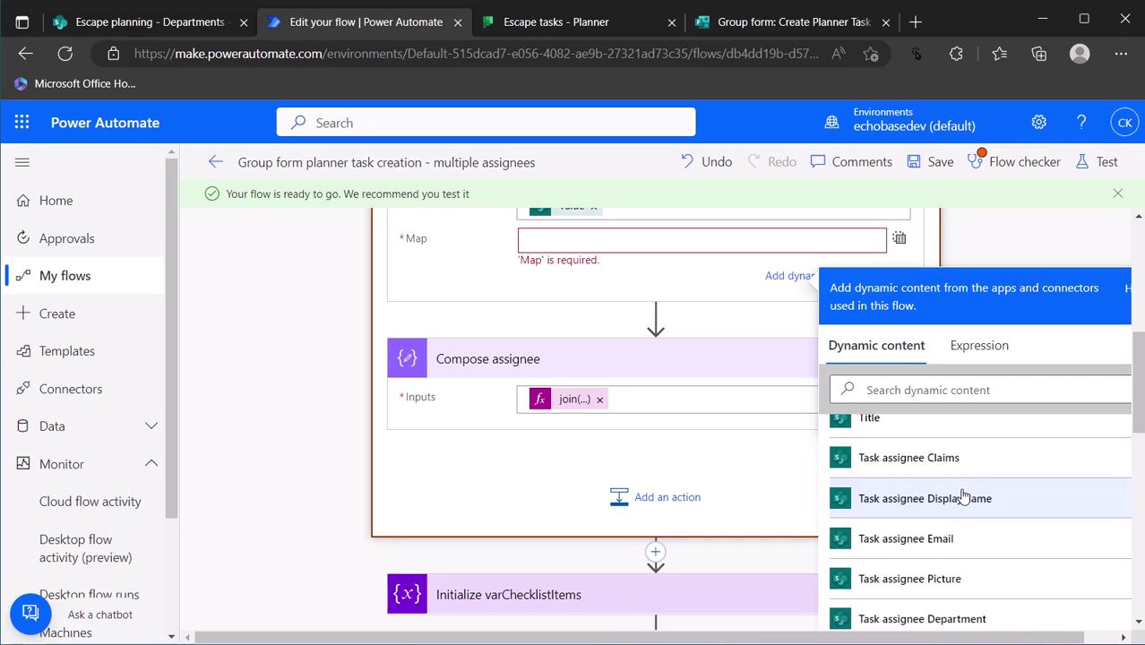
scroll(958, 492, up, 3)
scroll(956, 498, up, 5)
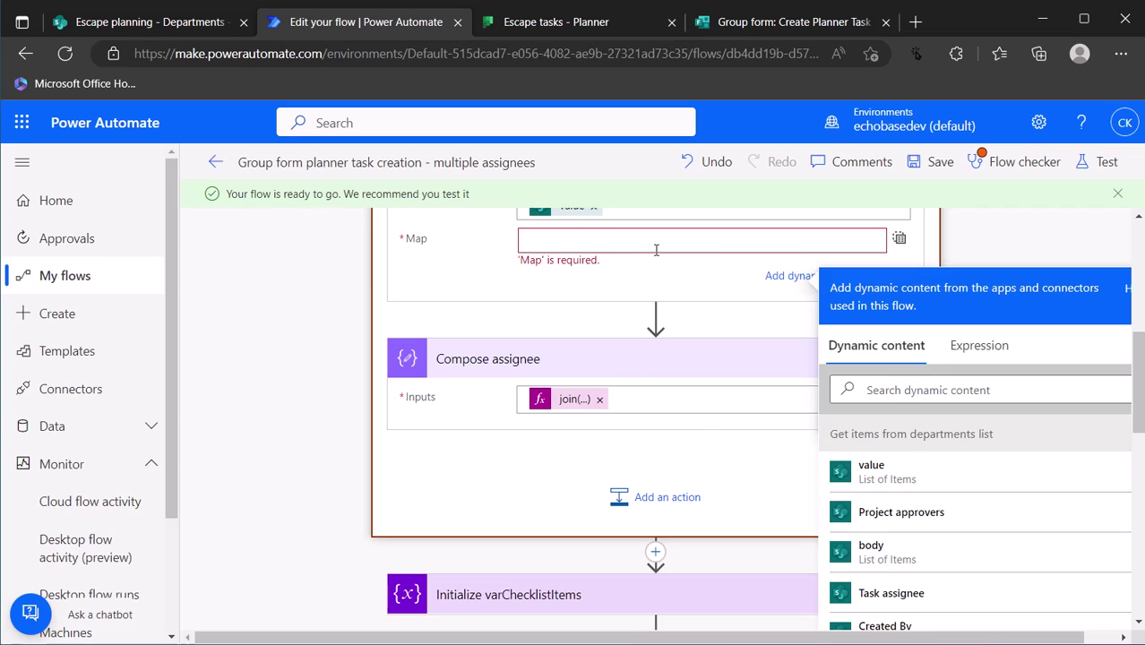
scroll(820, 503, up, 1)
scroll(820, 503, down, 1)
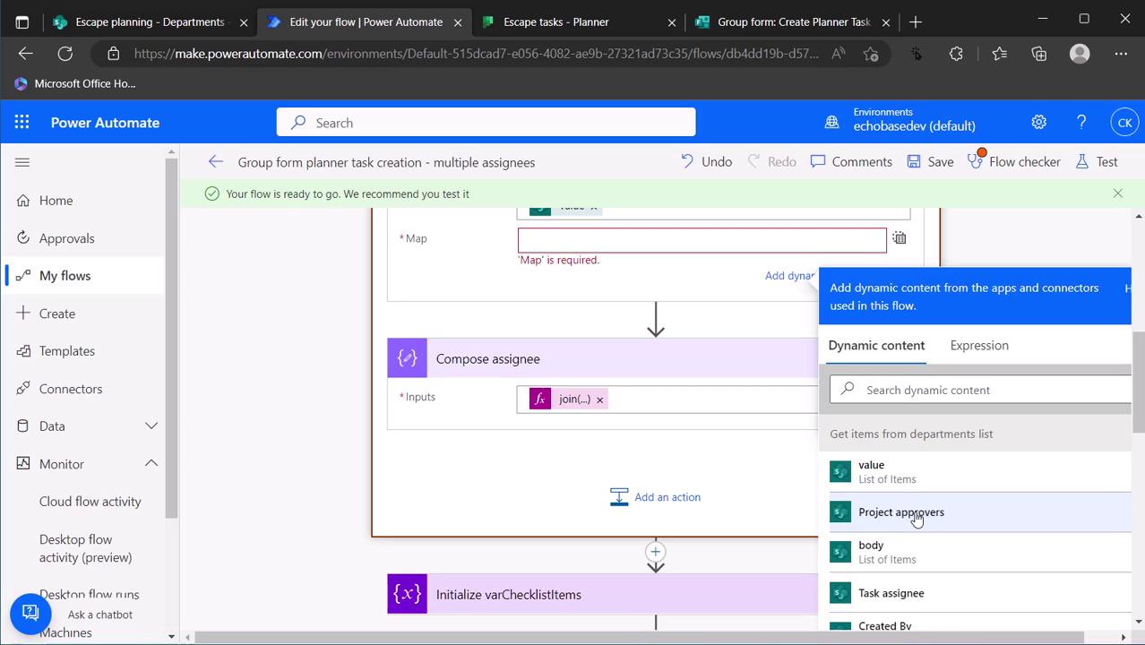
scroll(732, 370, up, 1)
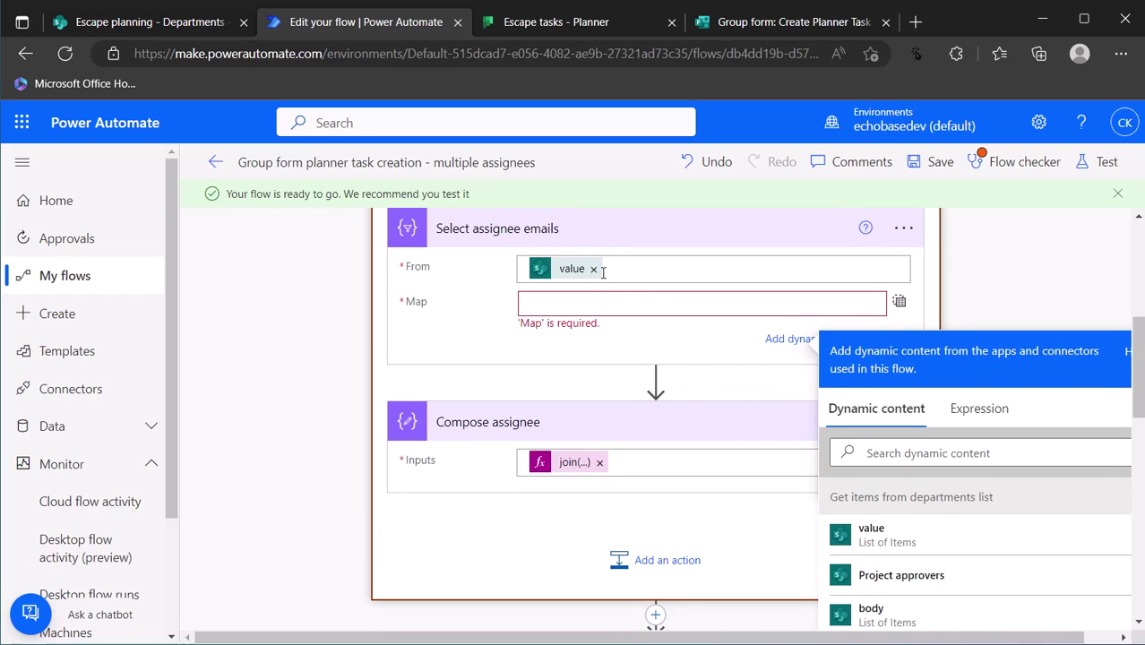
Clear the From value of Select assignee emails and build a first() expression around the value output of Get items from departments list.
scroll(631, 276, up, 3)
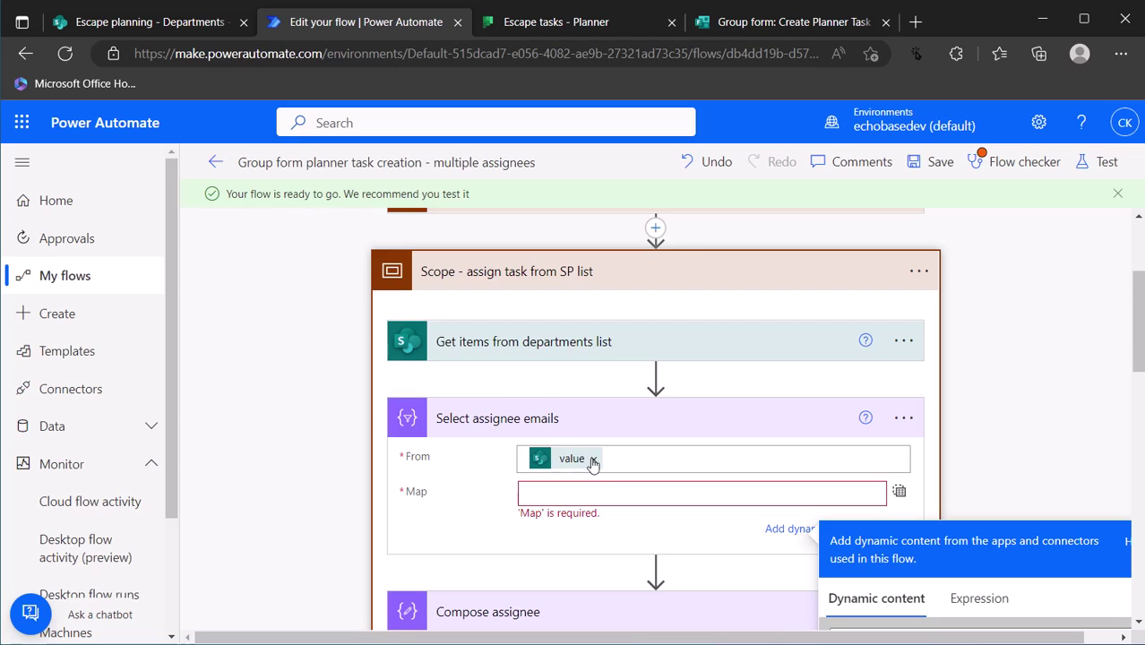
click(593, 459)
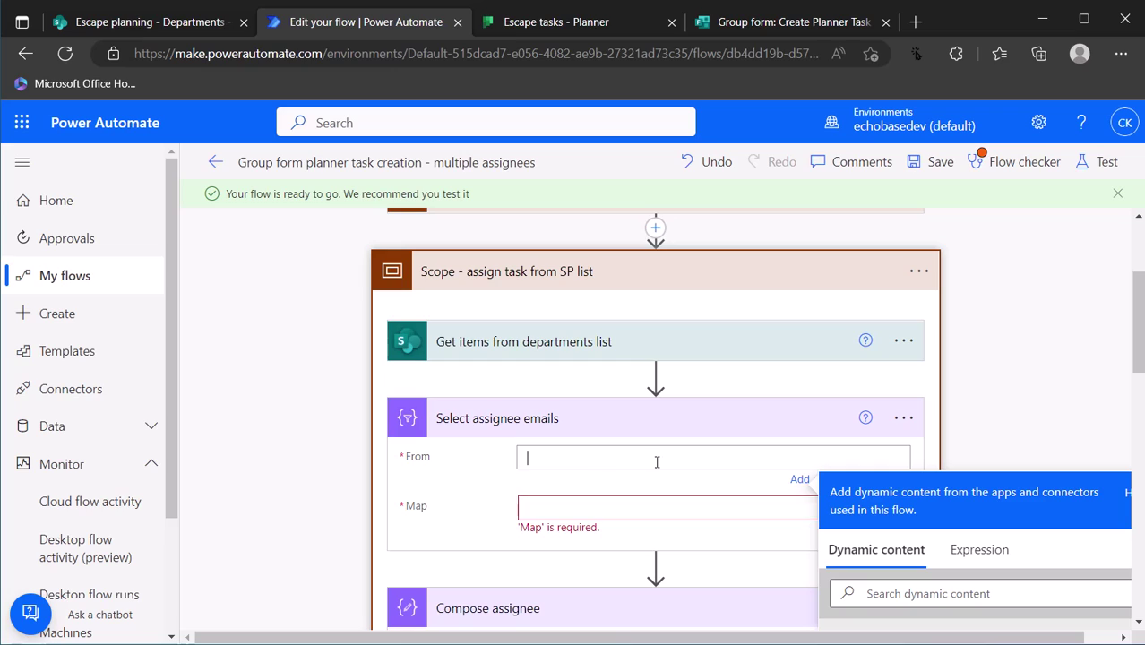
click(972, 550)
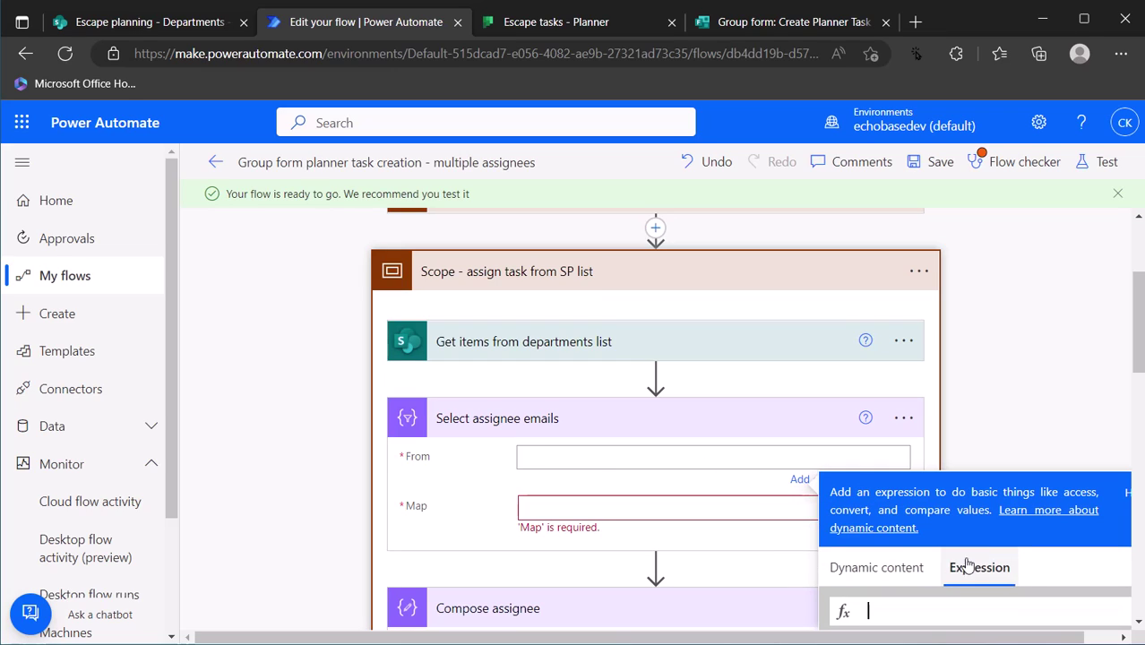
text(frist)
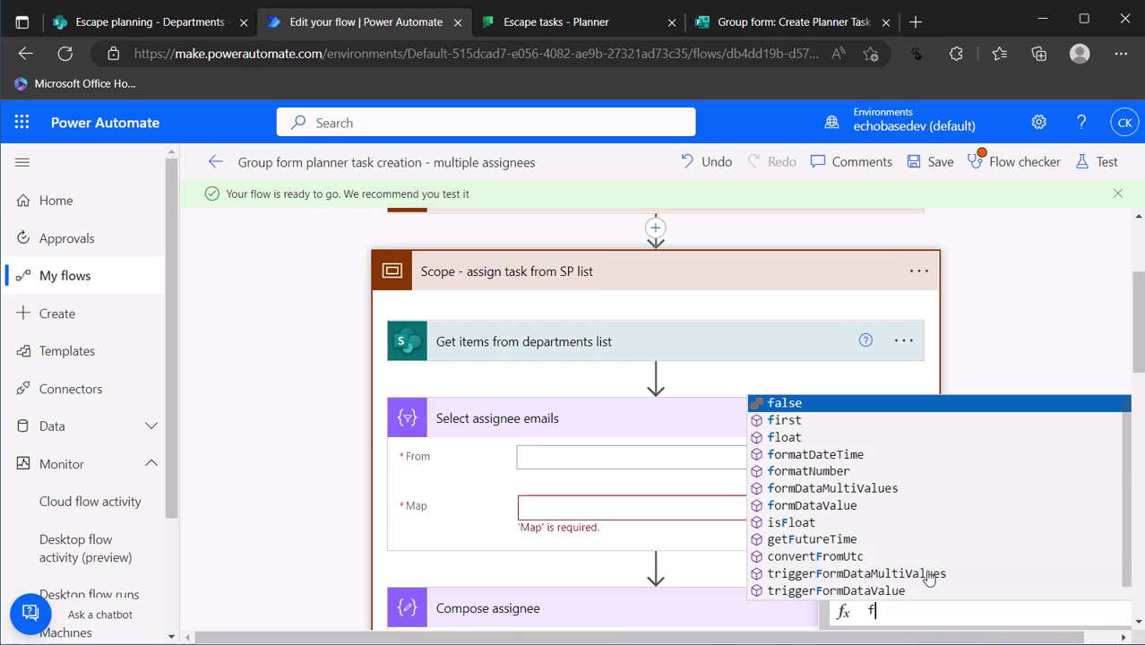
key(BackSpace)
key(BackSpace)
key(BackSpace)
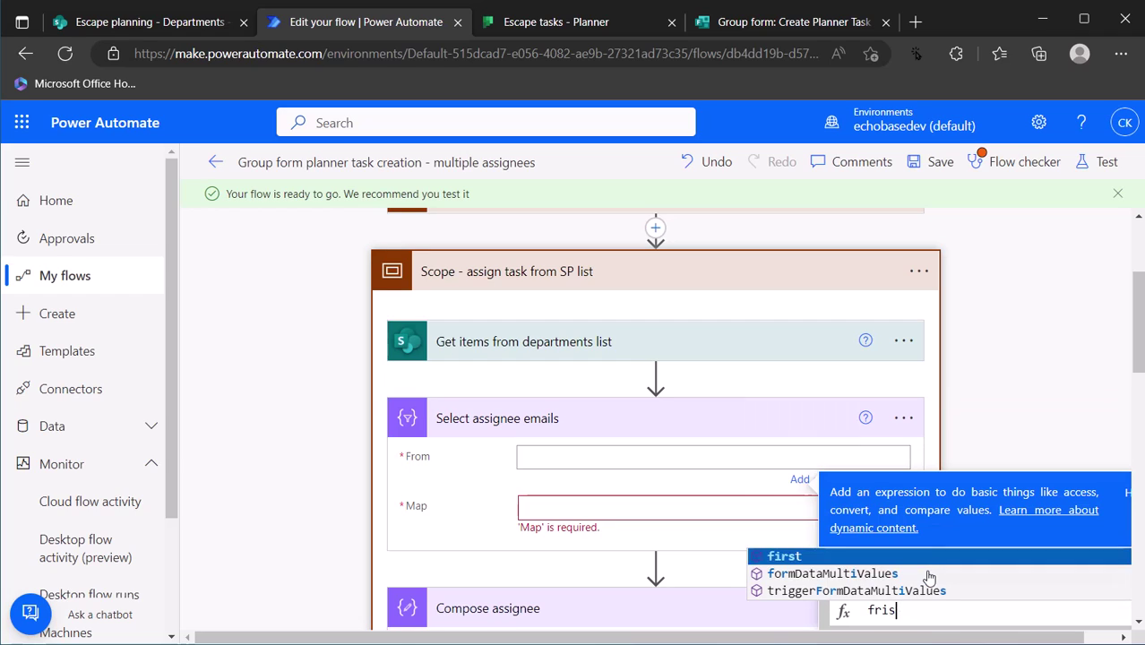
text(irst()
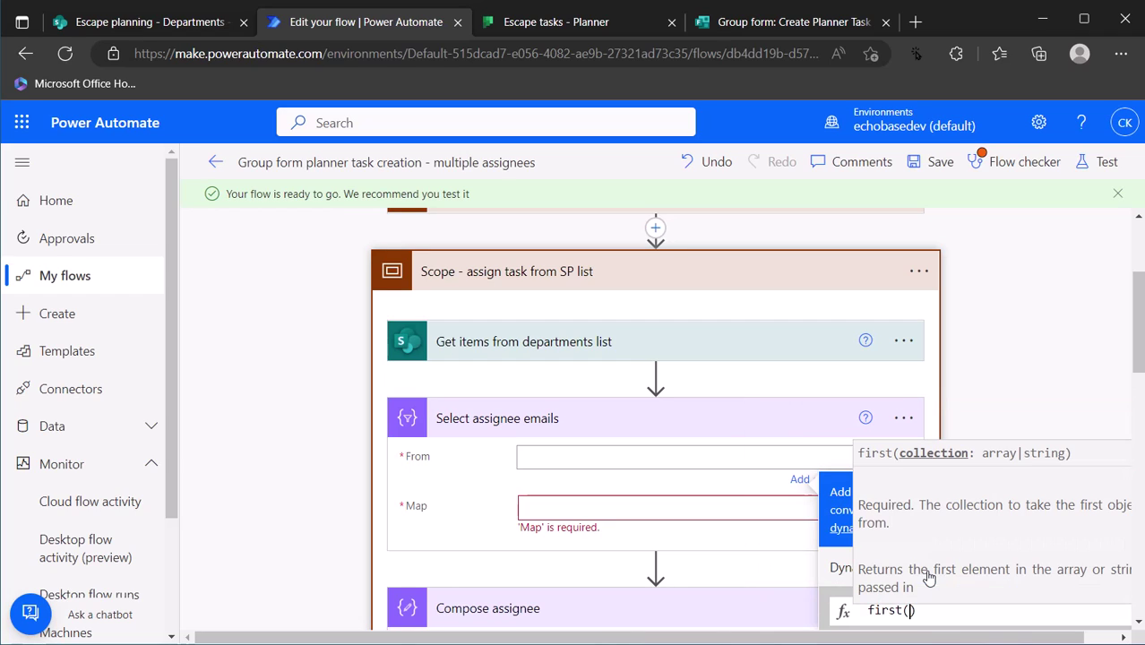
scroll(819, 549, down, 3)
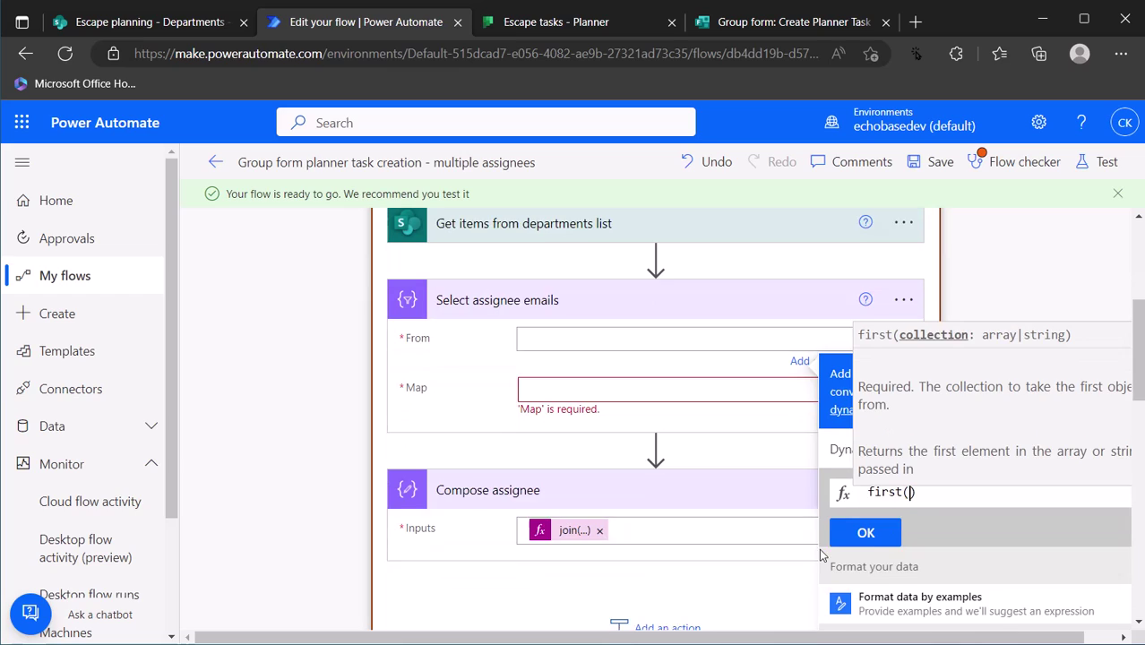
scroll(842, 484, down, 2)
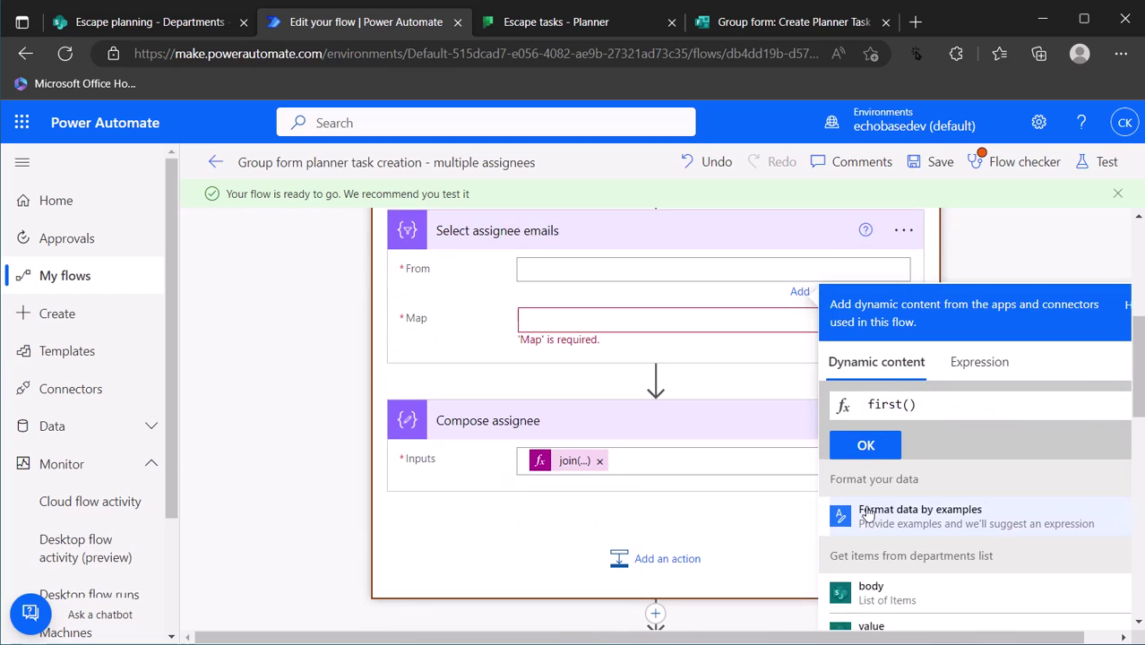
click(871, 625)
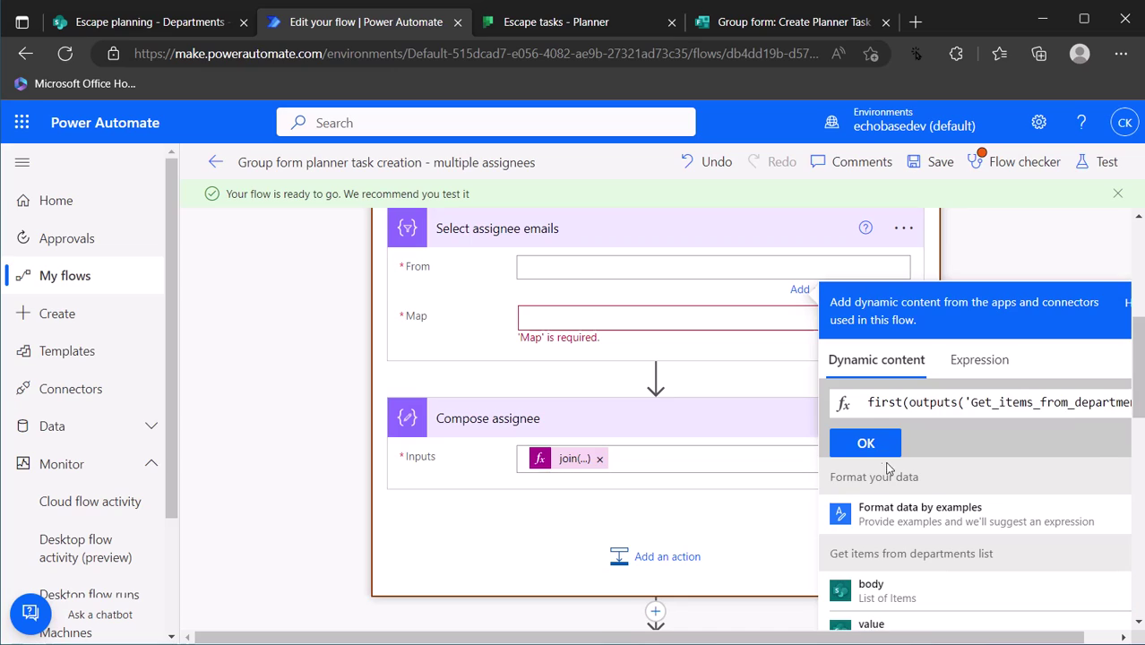
Append ?['Projectapprovers'] to the first() expression, checking the column name in the Departments list, and insert it as Select assignee emails' From value.
click(910, 402)
scroll(733, 379, up, 1)
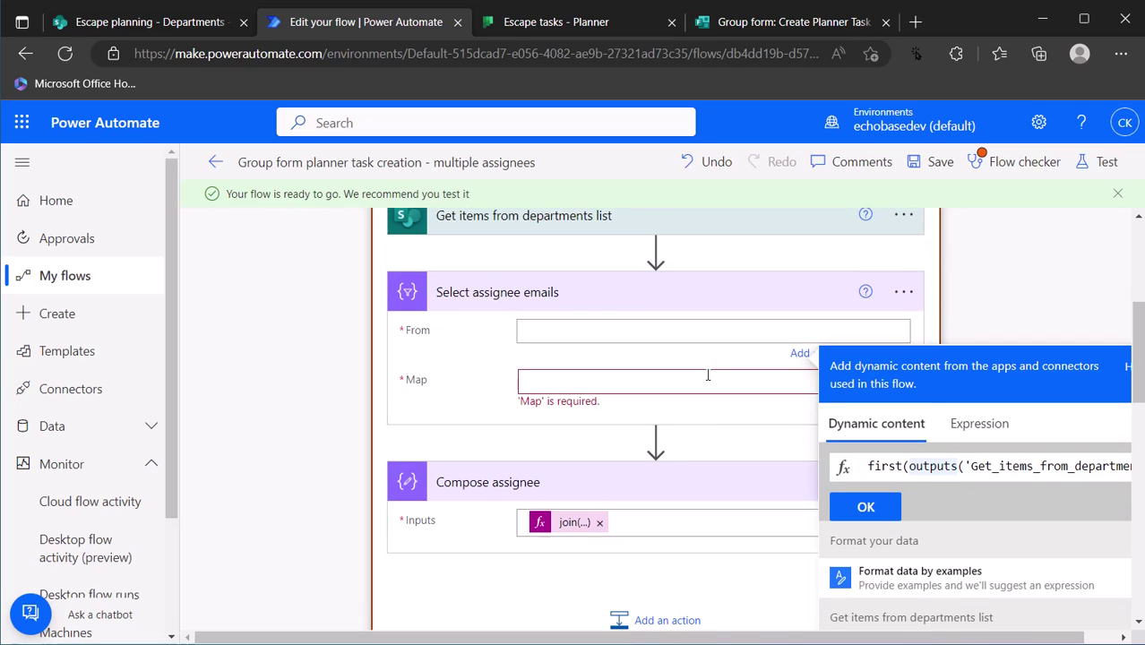
click(981, 470)
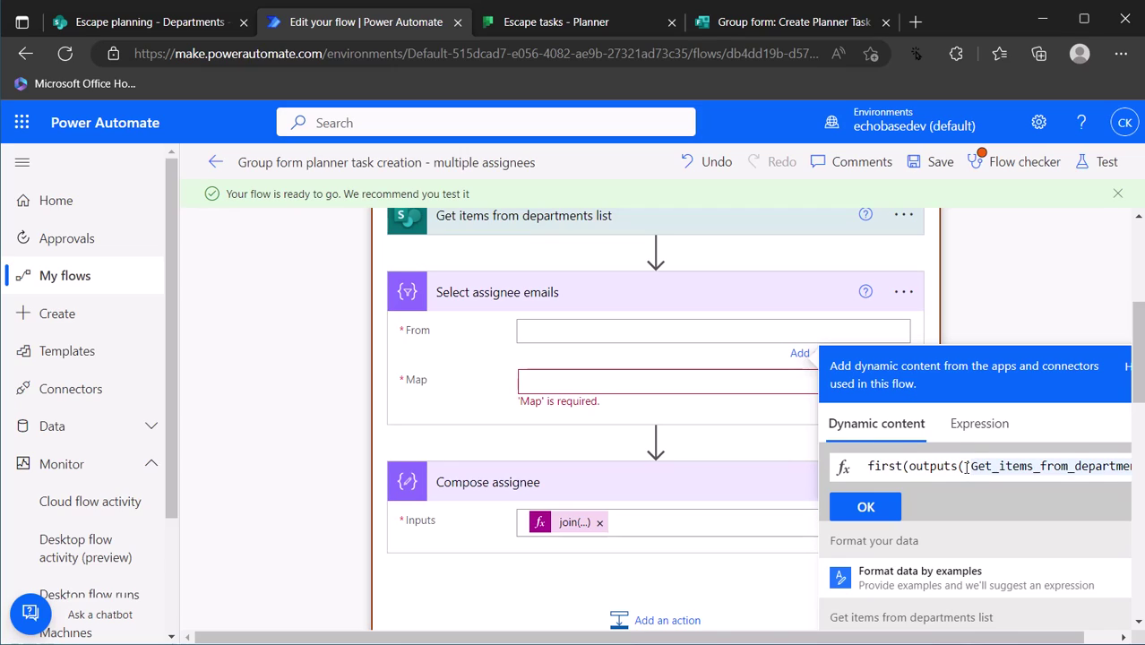
click(965, 466)
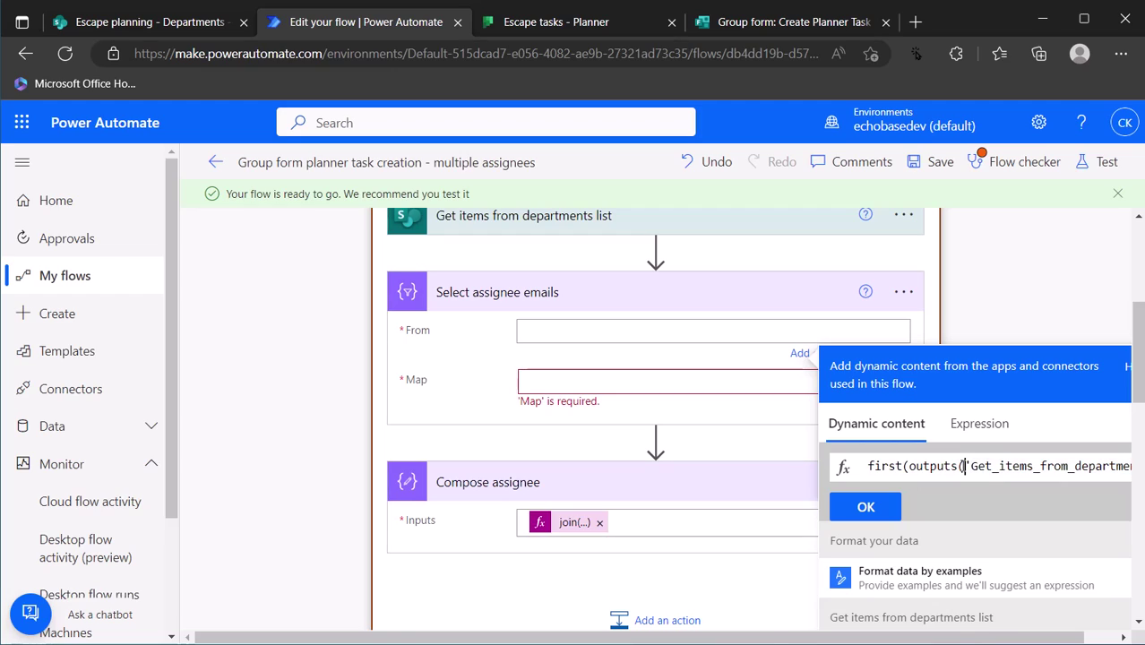
drag(905, 466, 1100, 466)
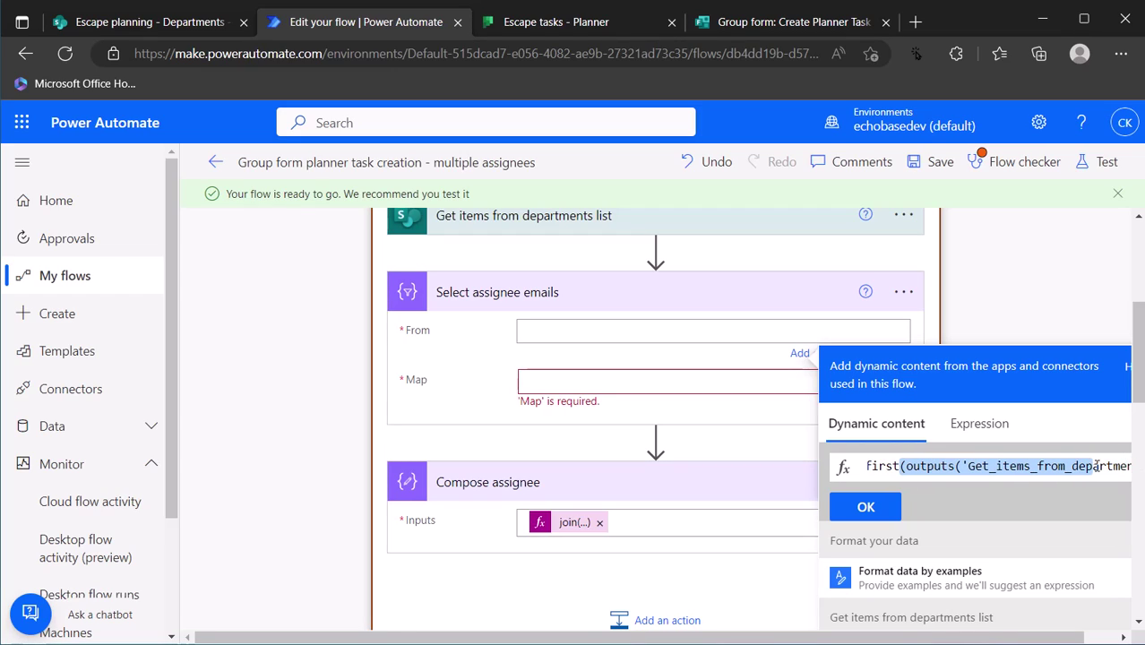
key(End)
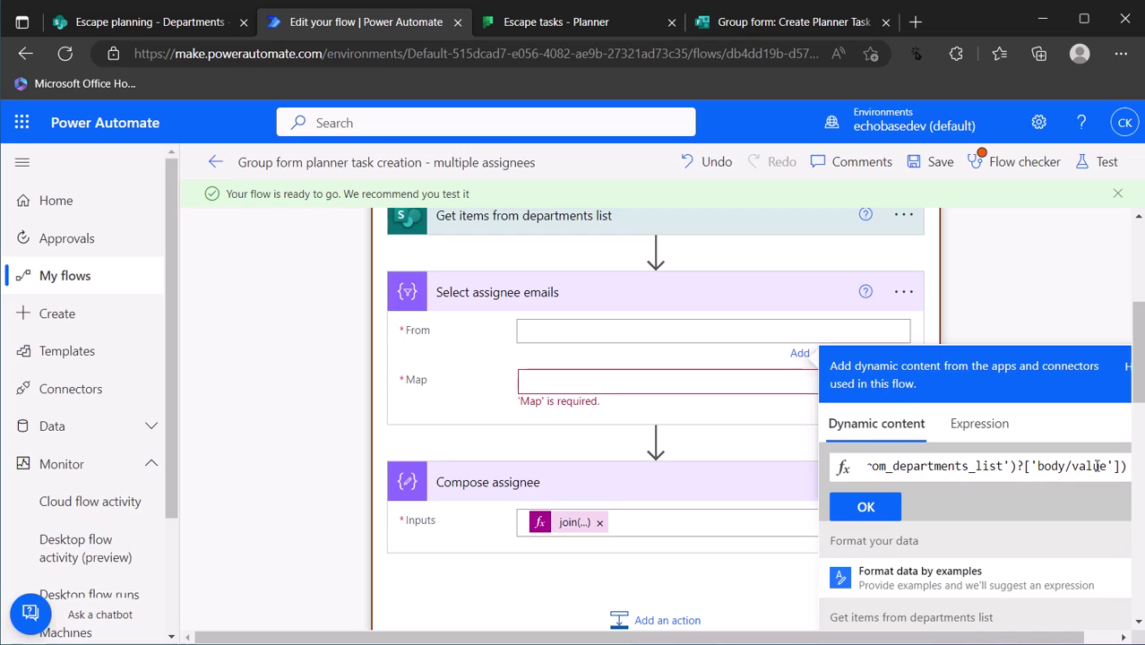
text(?)
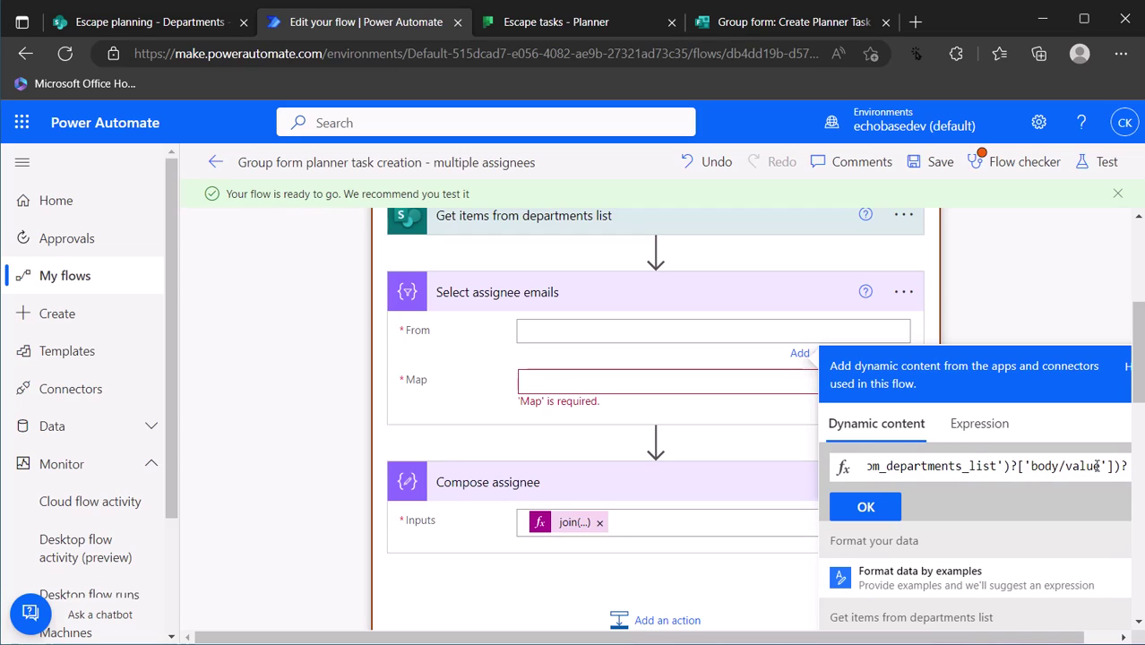
text([')
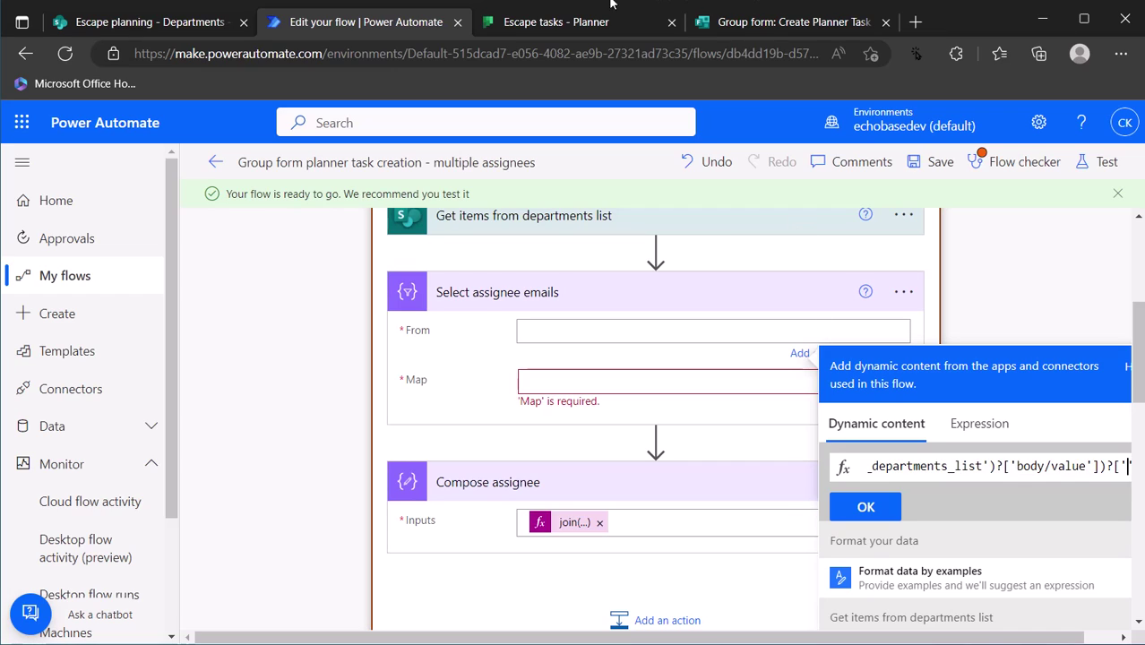
click(136, 25)
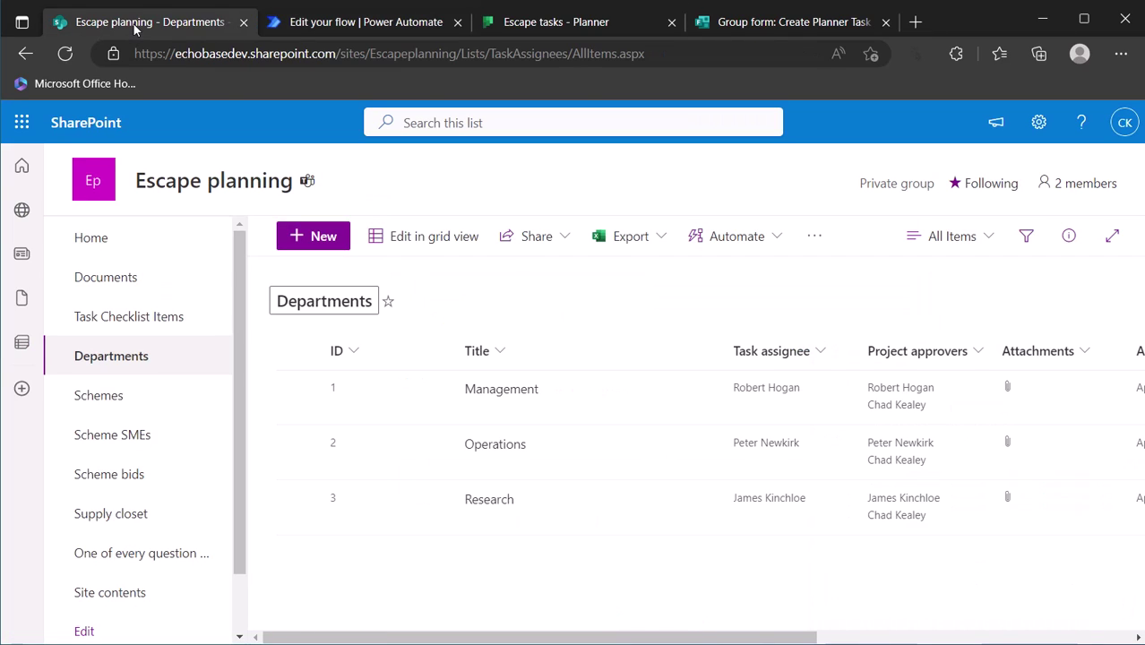
click(417, 25)
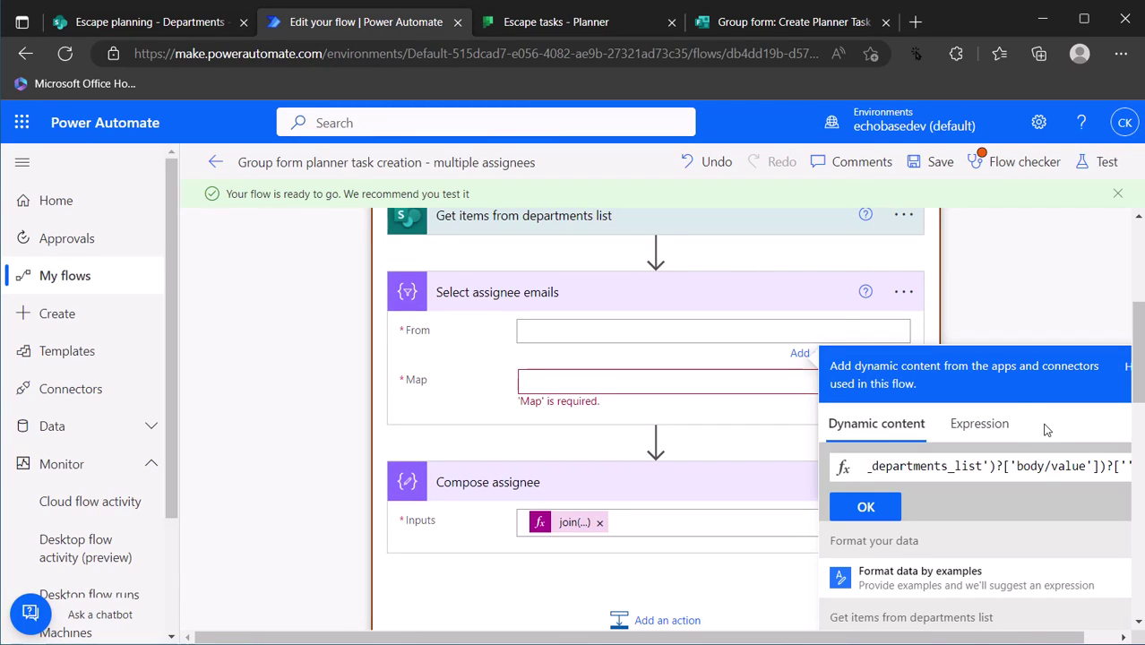
text(Project)
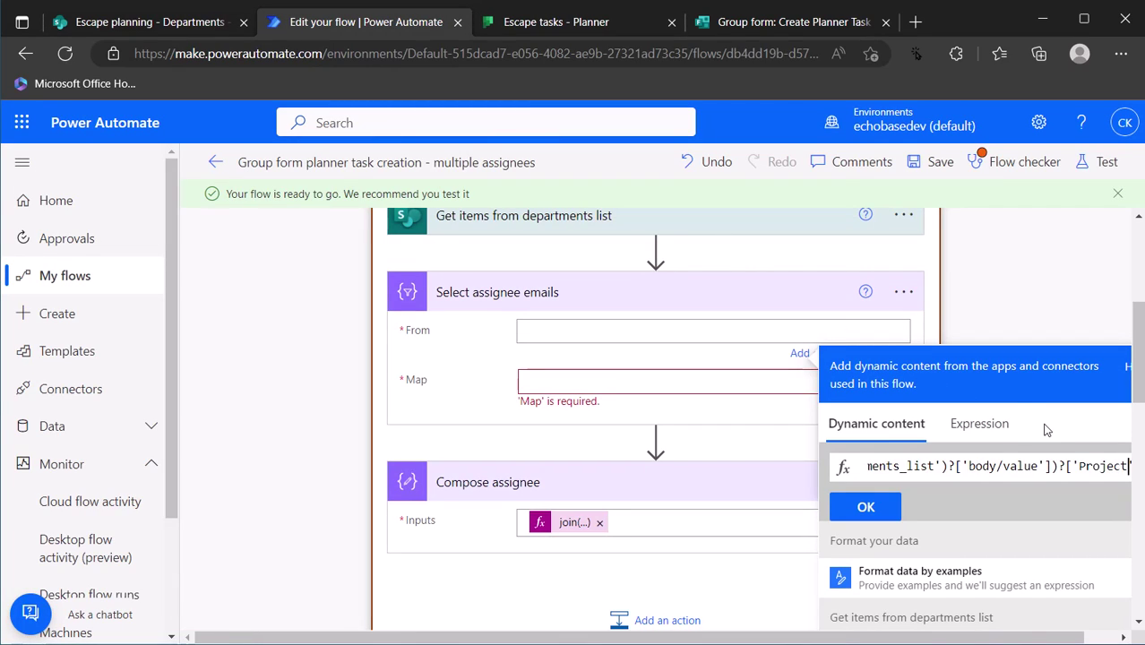
text(approvers)
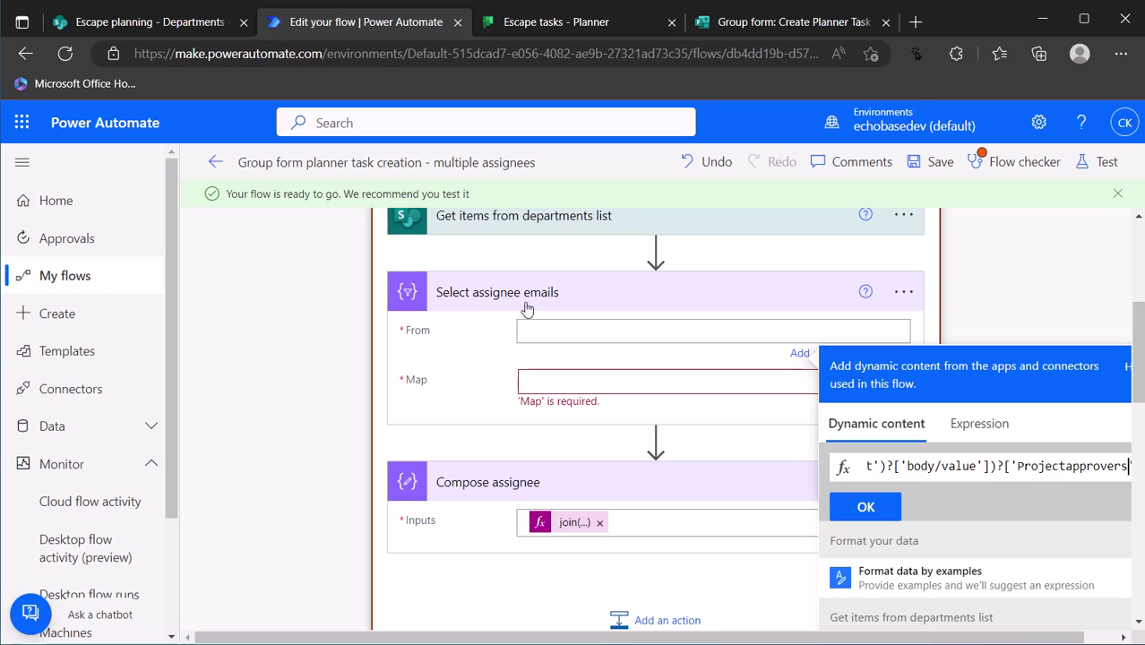
click(873, 507)
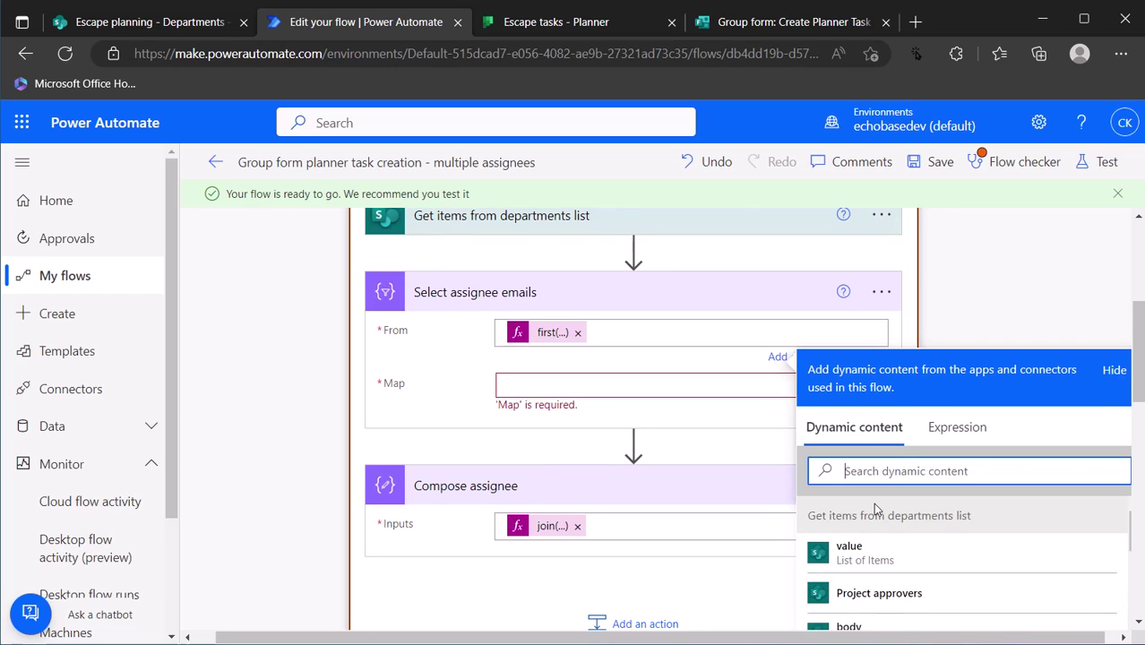
Set the Map value of Select assignee emails to the expression item()['Email'].
click(614, 389)
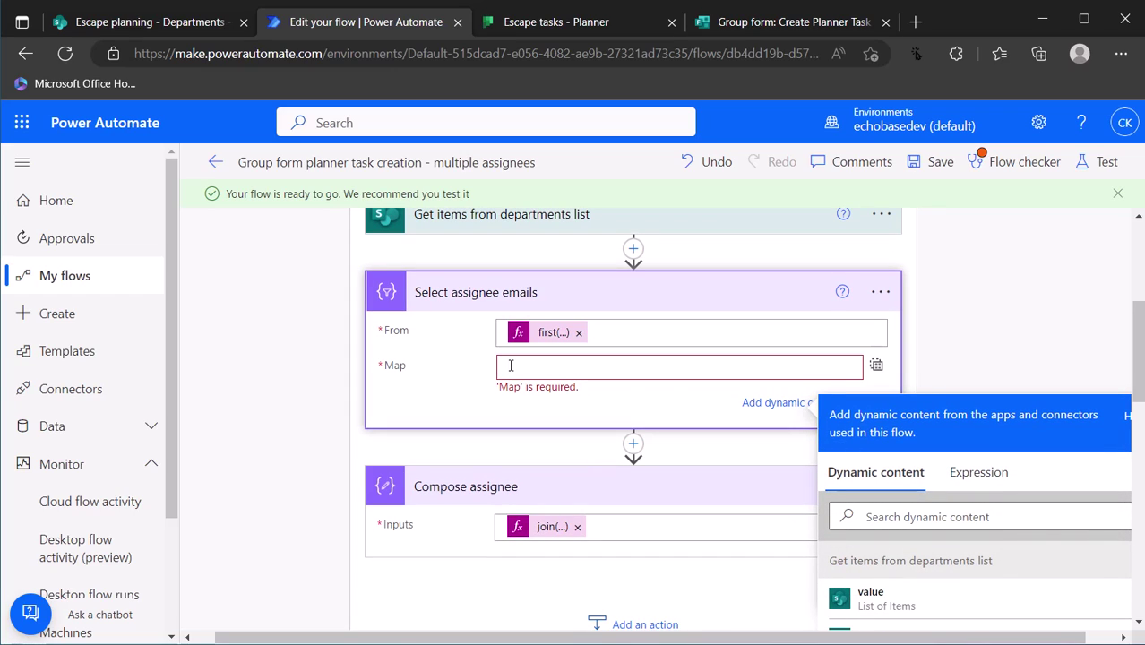
click(989, 473)
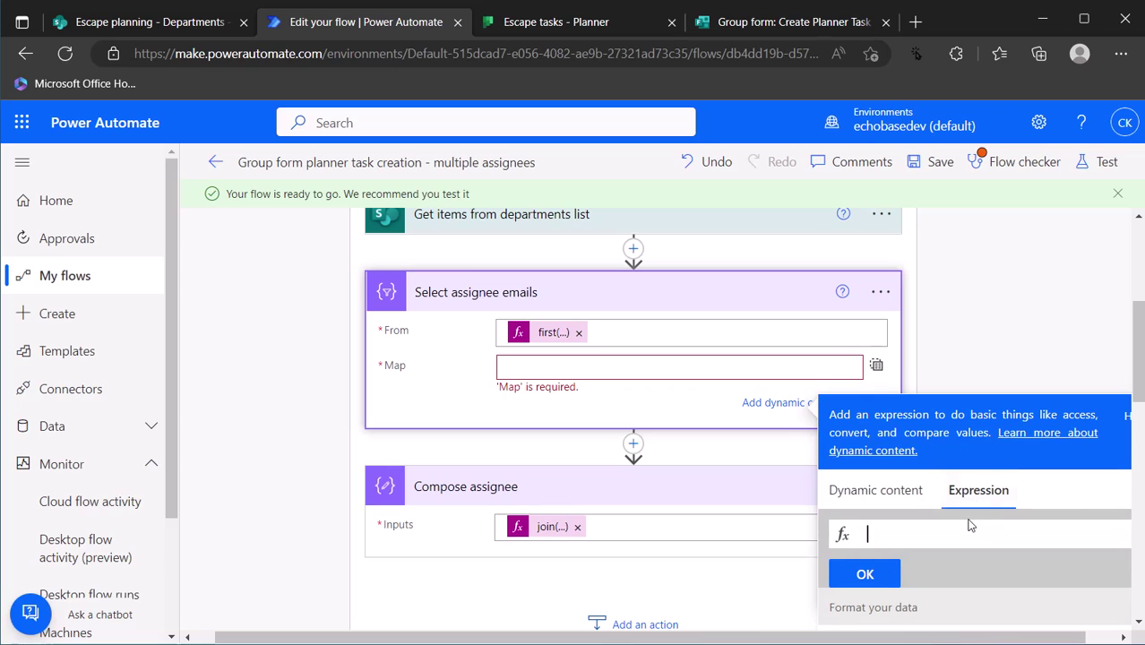
text(item()
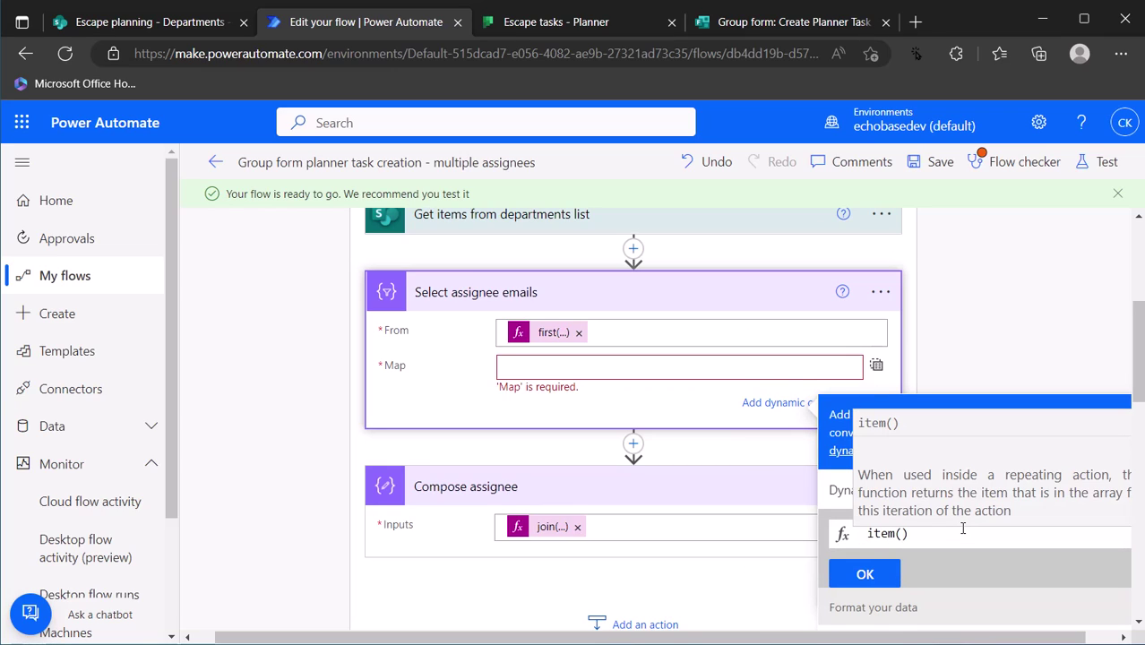
text())
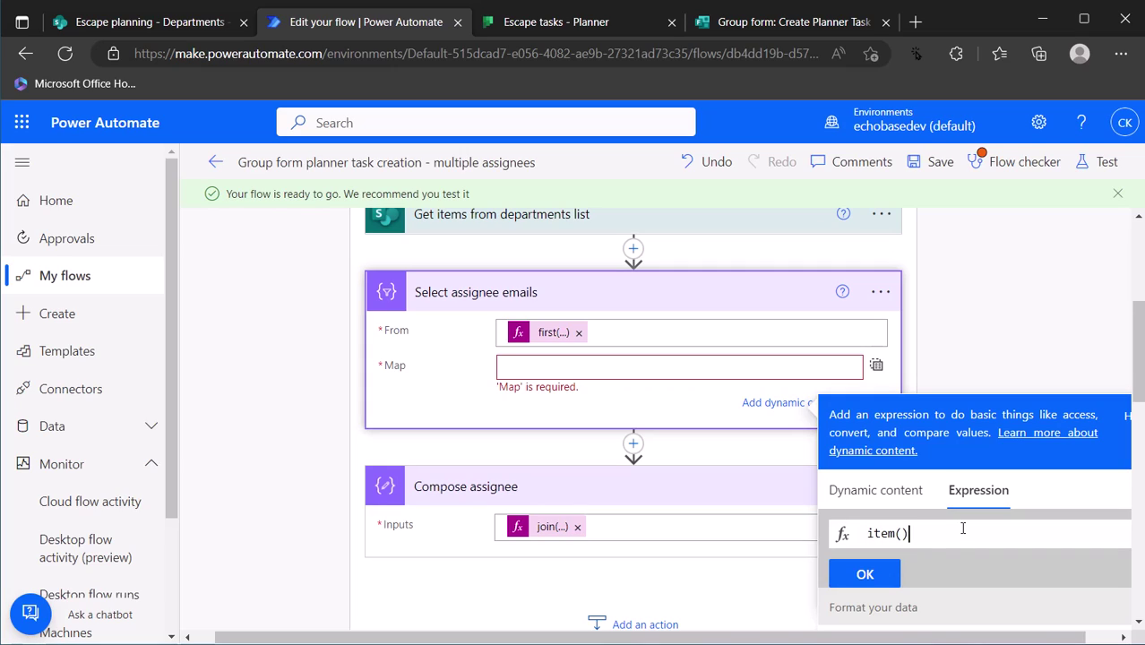
text(['Email)
click(865, 574)
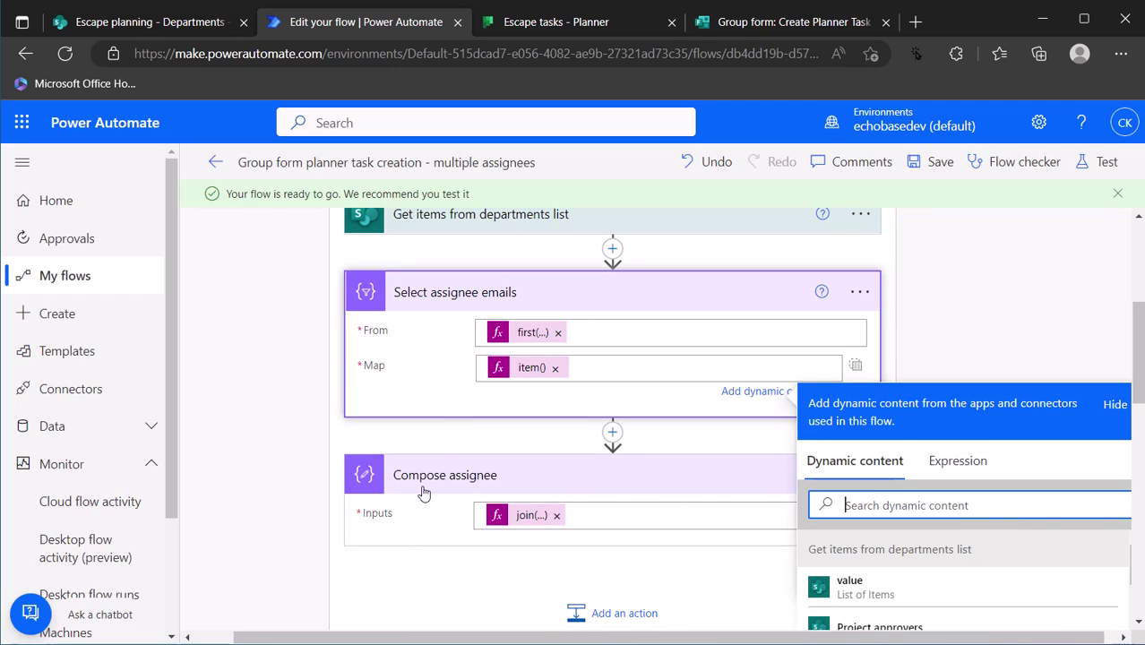
Review the join expression in Compose assignee and the Assigned User Ids source in the Create a task action.
click(520, 563)
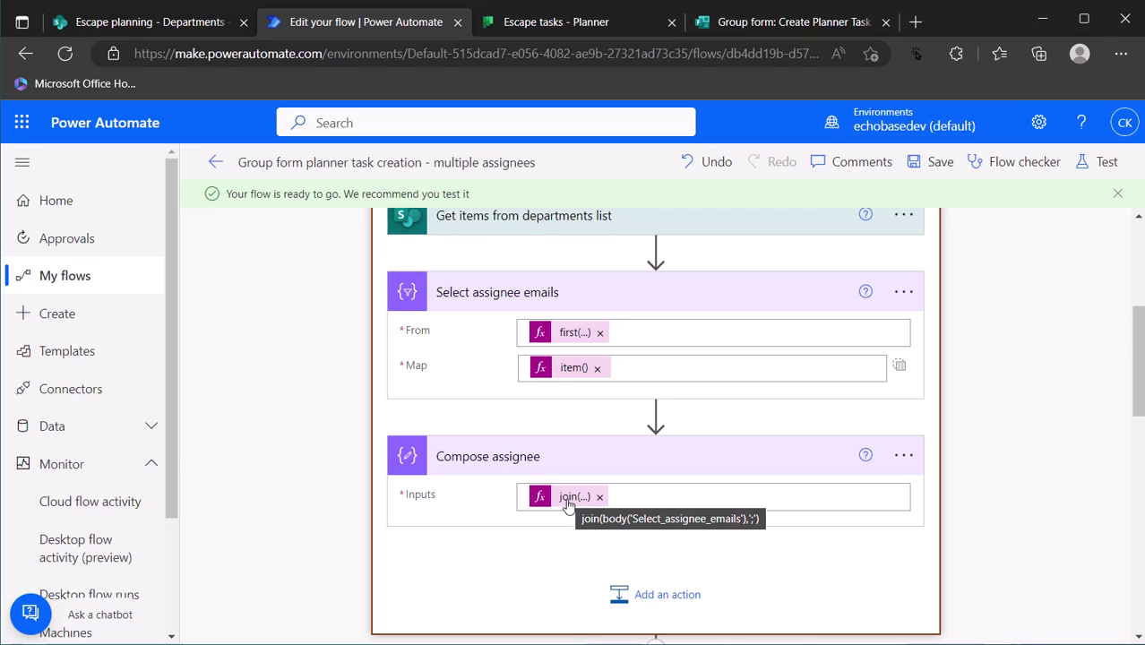
scroll(567, 505, down, 15)
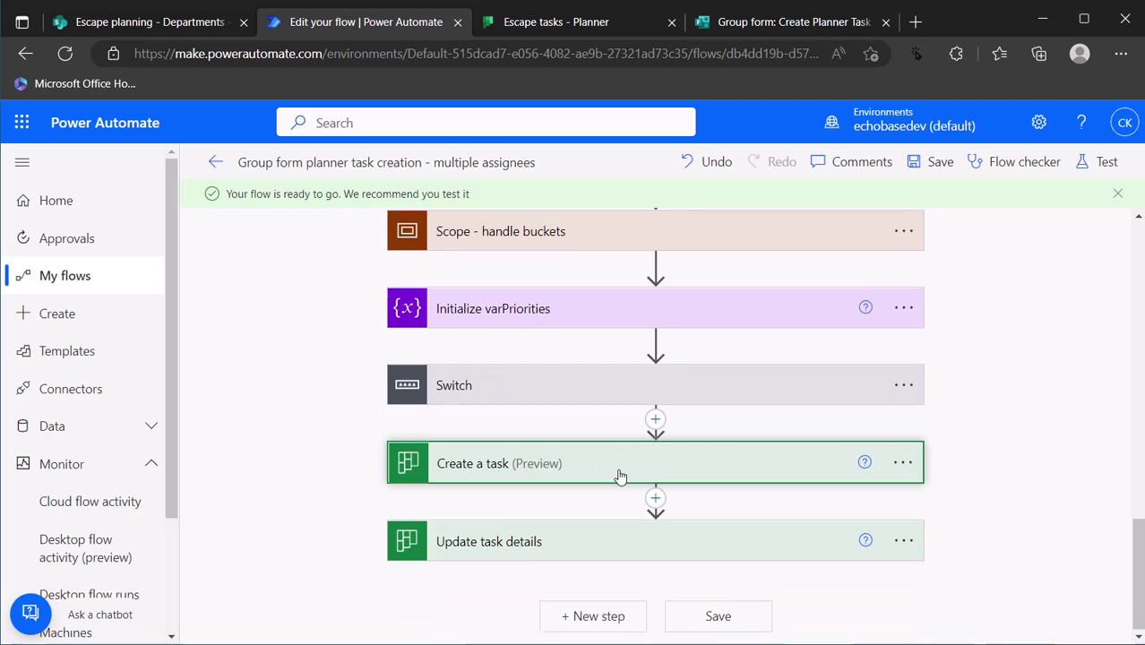
click(602, 466)
scroll(596, 488, down, 1)
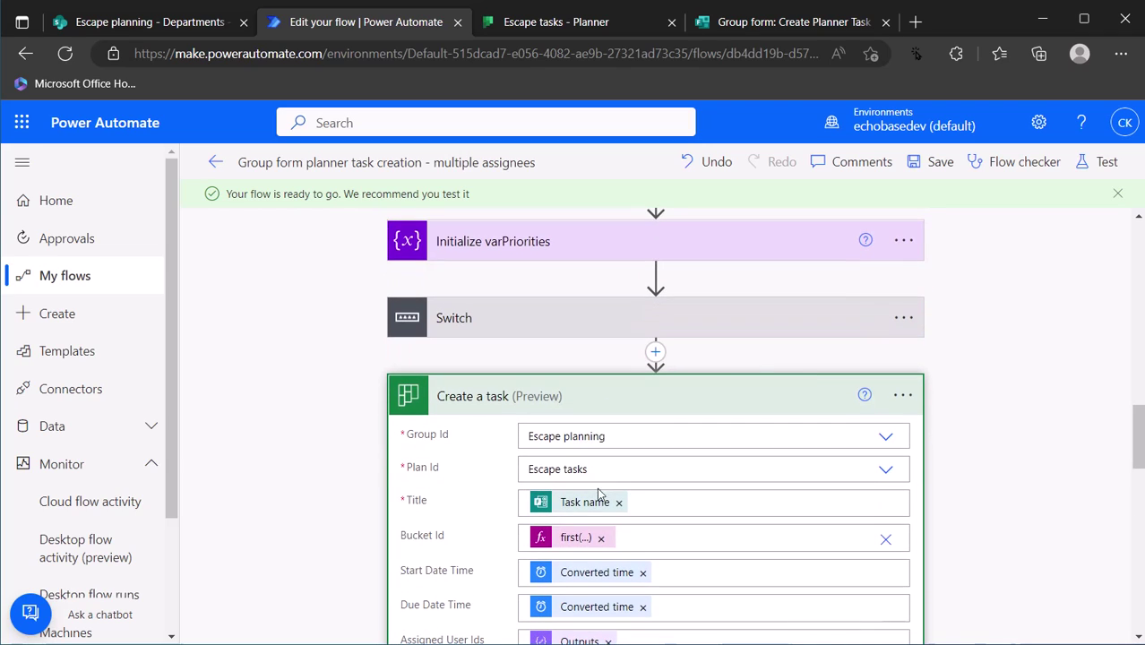
scroll(606, 573, down, 2)
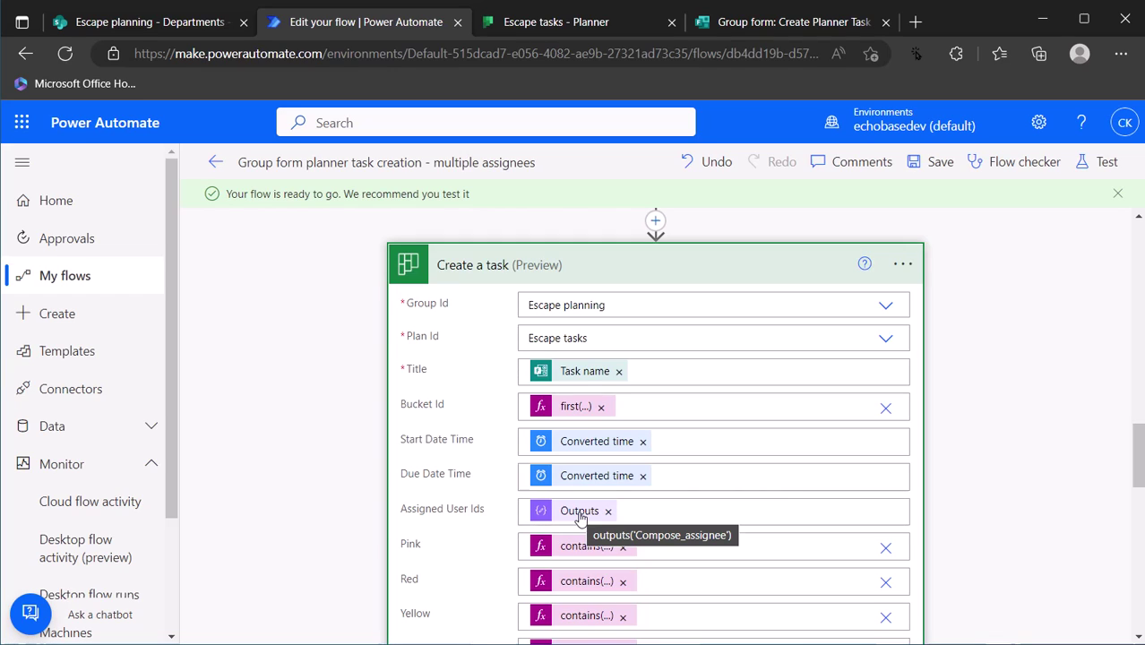
Collapse the Select assignee emails and Compose assignee actions and save the flow.
scroll(748, 440, up, 10)
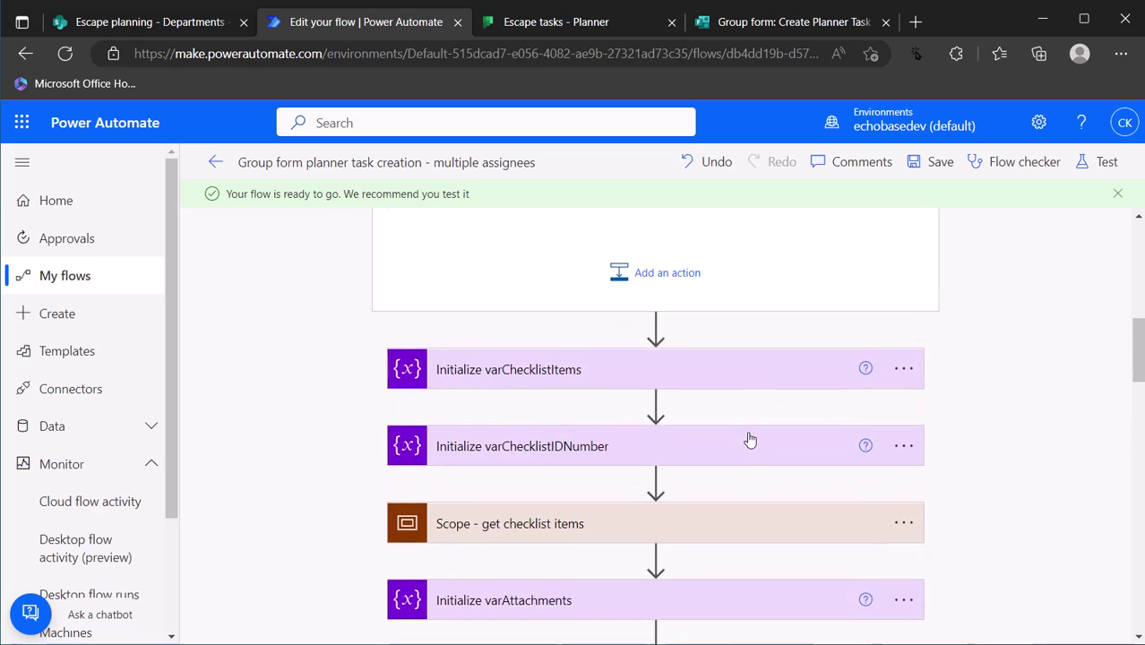
scroll(748, 440, up, 10)
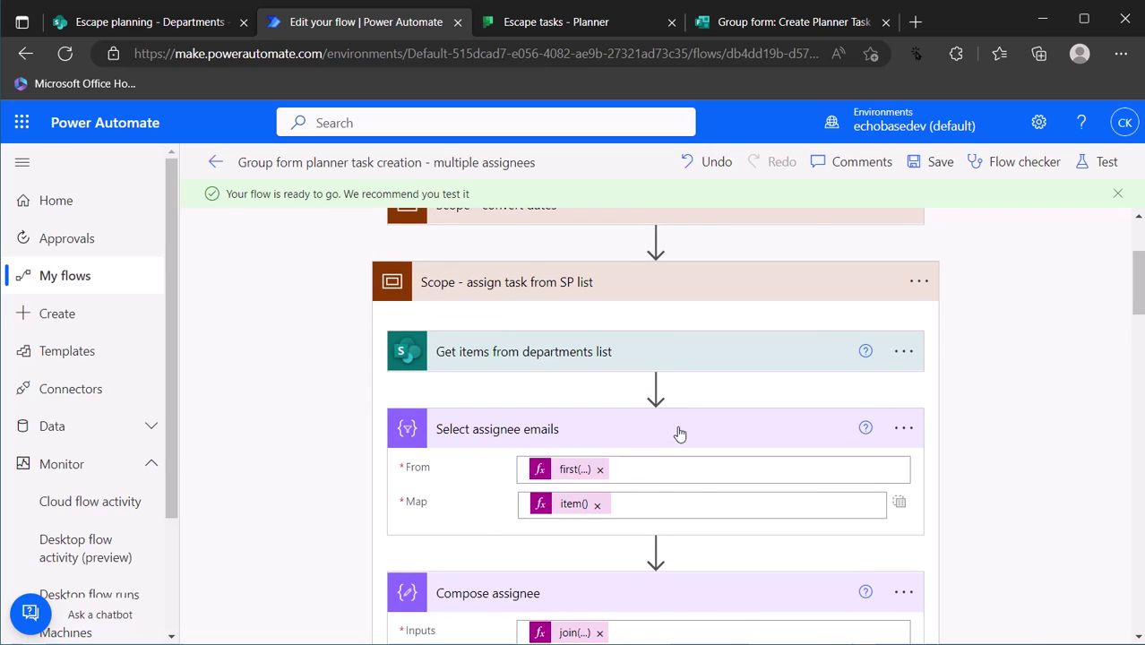
click(680, 434)
click(686, 502)
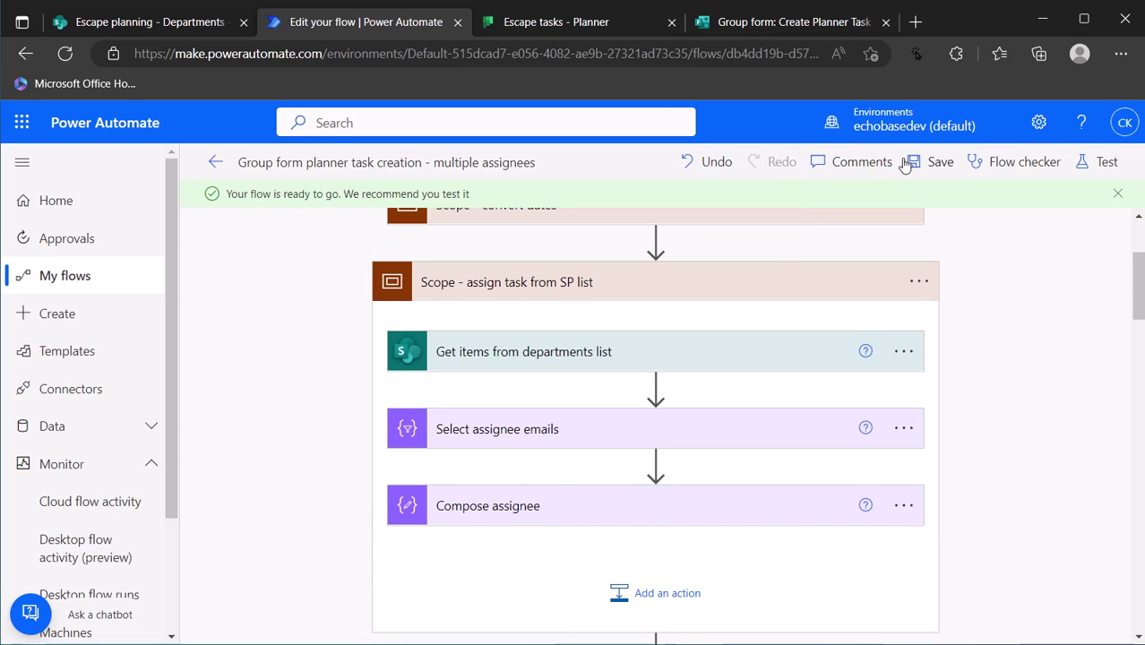
click(933, 162)
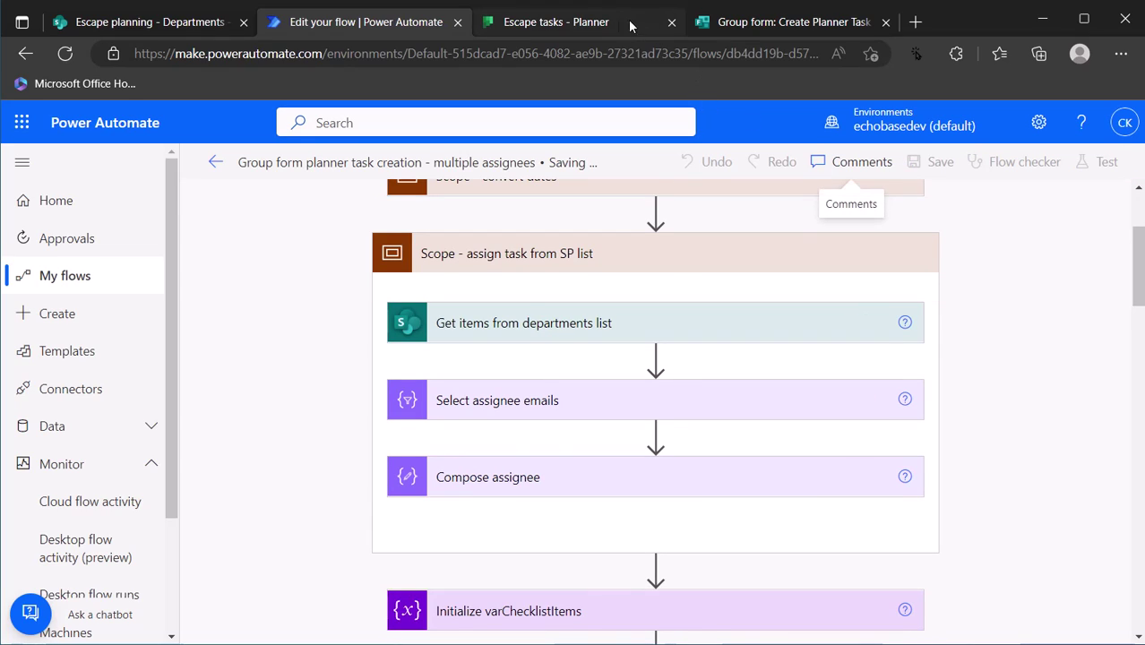
Switch to the Create Planner Task form and start another response with task name "management task 5" and the Management category.
click(763, 27)
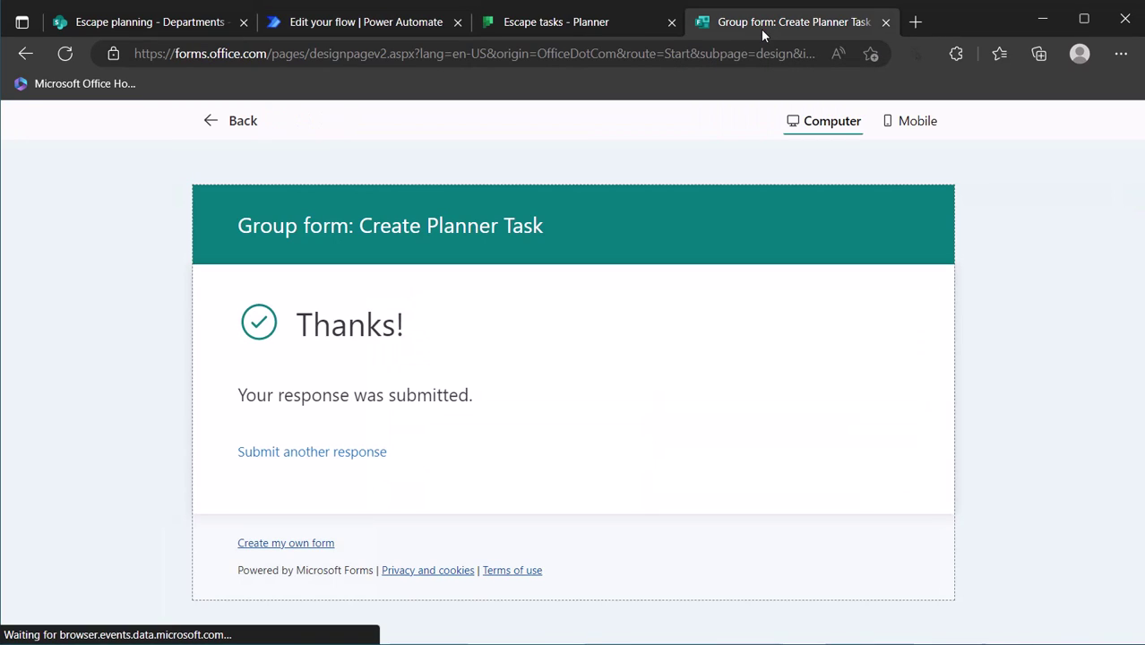
click(318, 453)
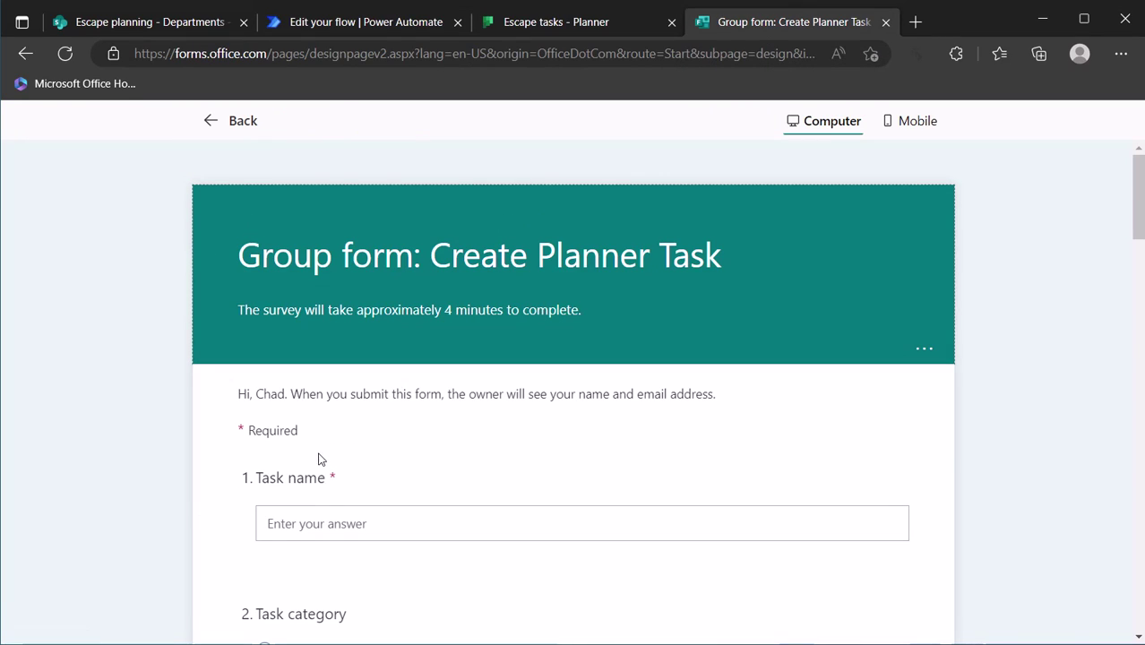
click(334, 521)
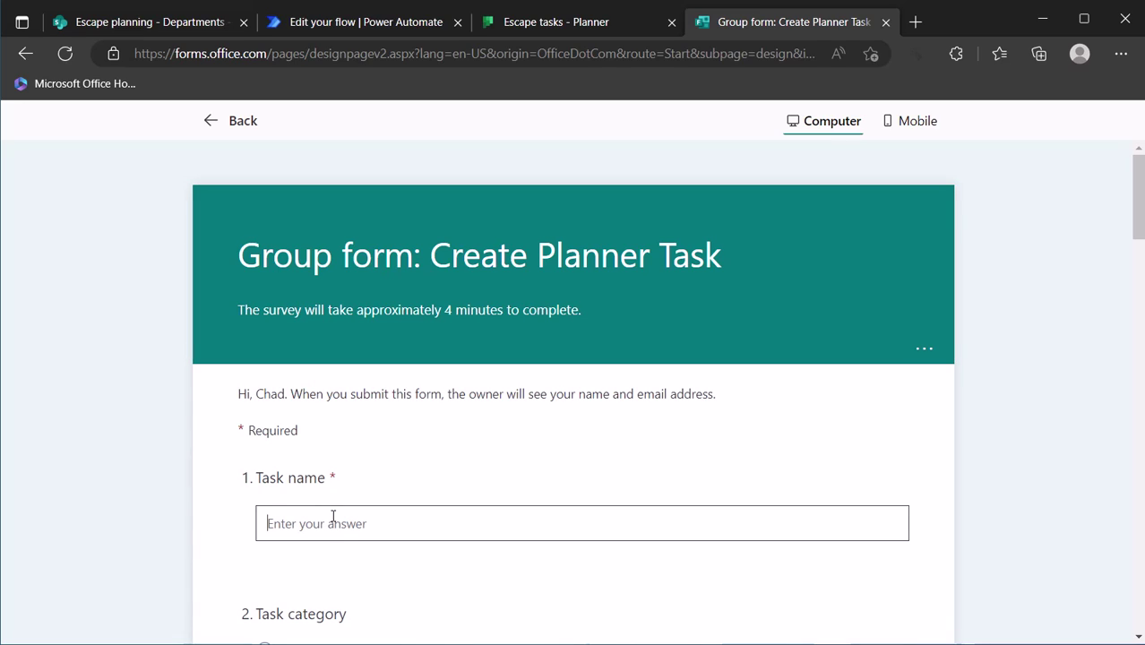
text(management)
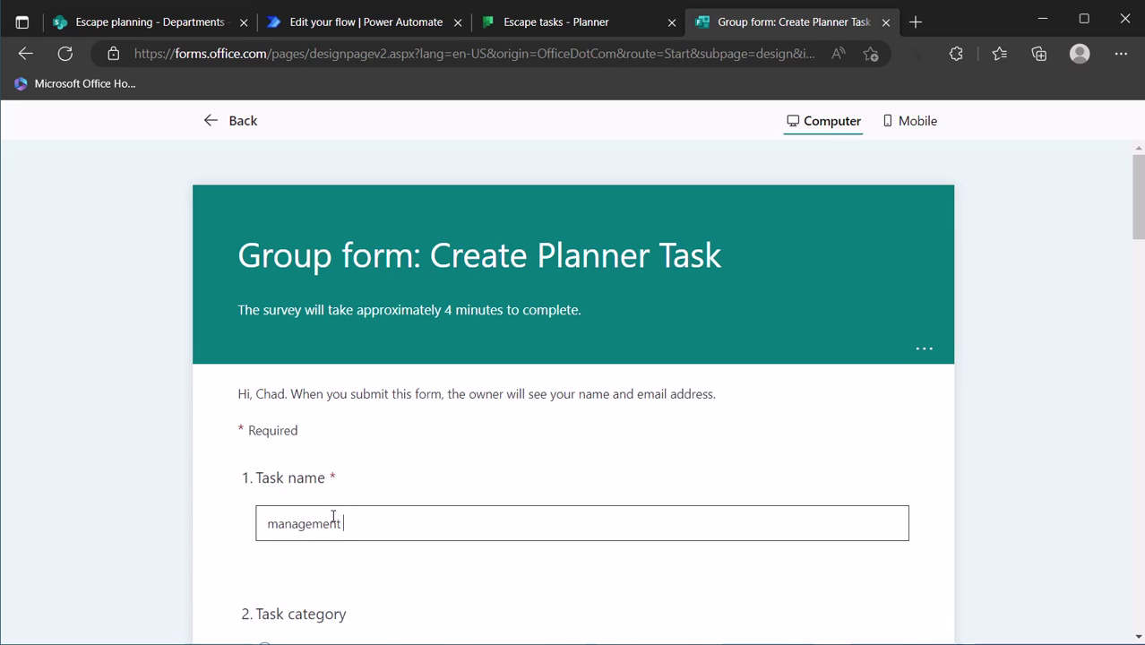
text( task 5)
scroll(334, 517, down, 3)
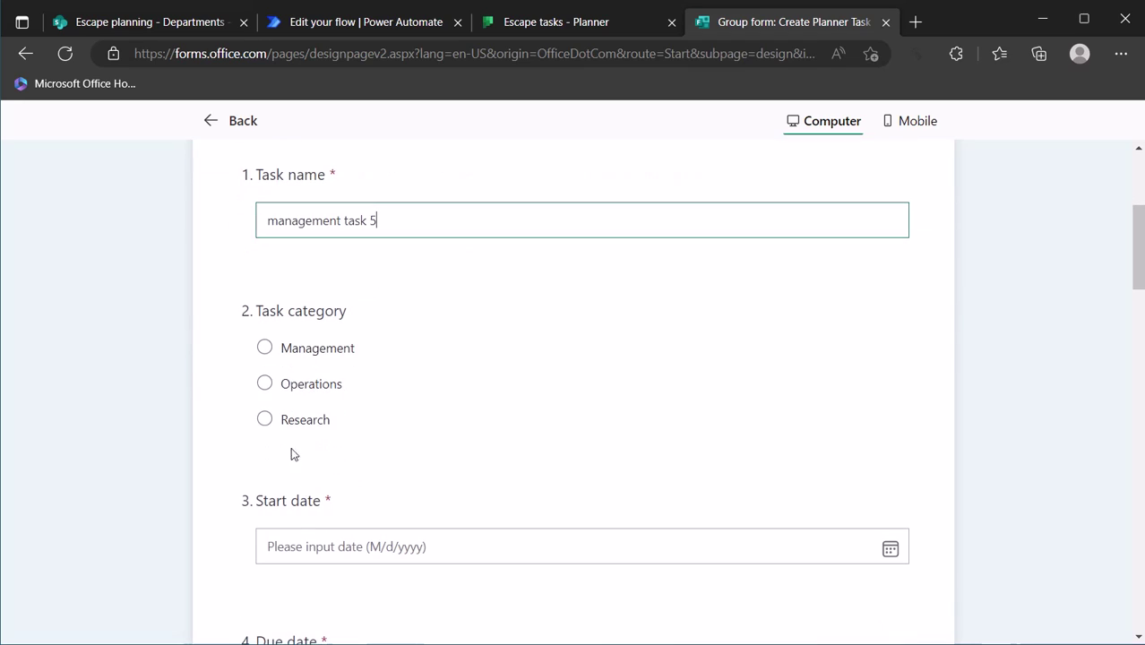
click(265, 348)
Set the form's start date to 12/21/2022 and its due date to 12/29/2022.
click(338, 553)
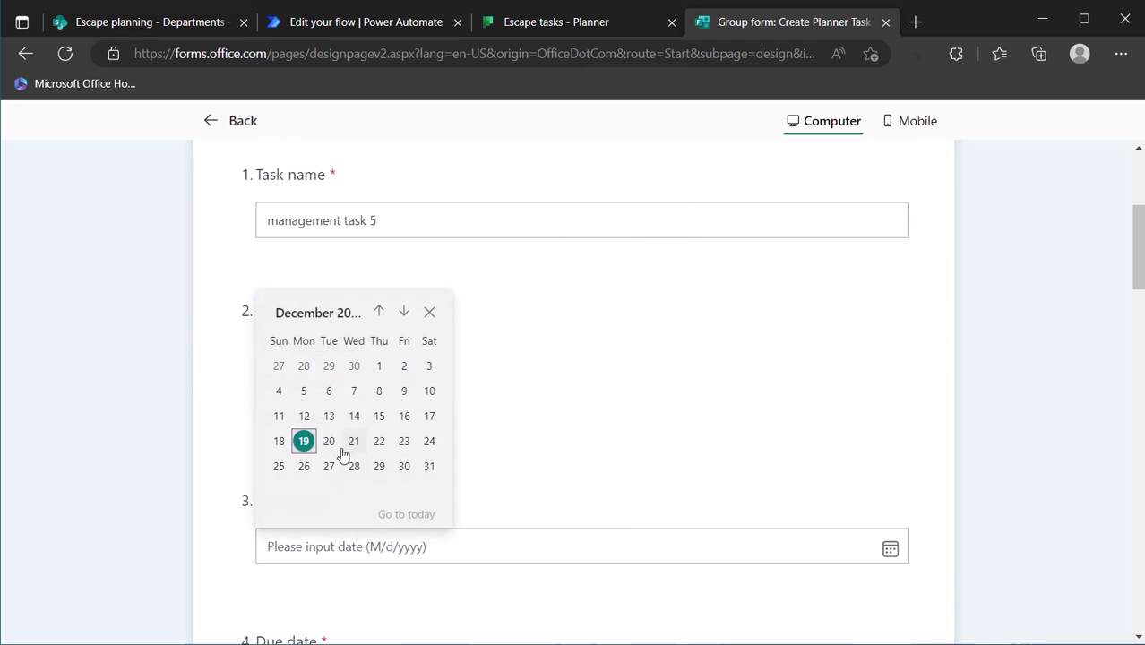
click(357, 441)
scroll(318, 494, down, 2)
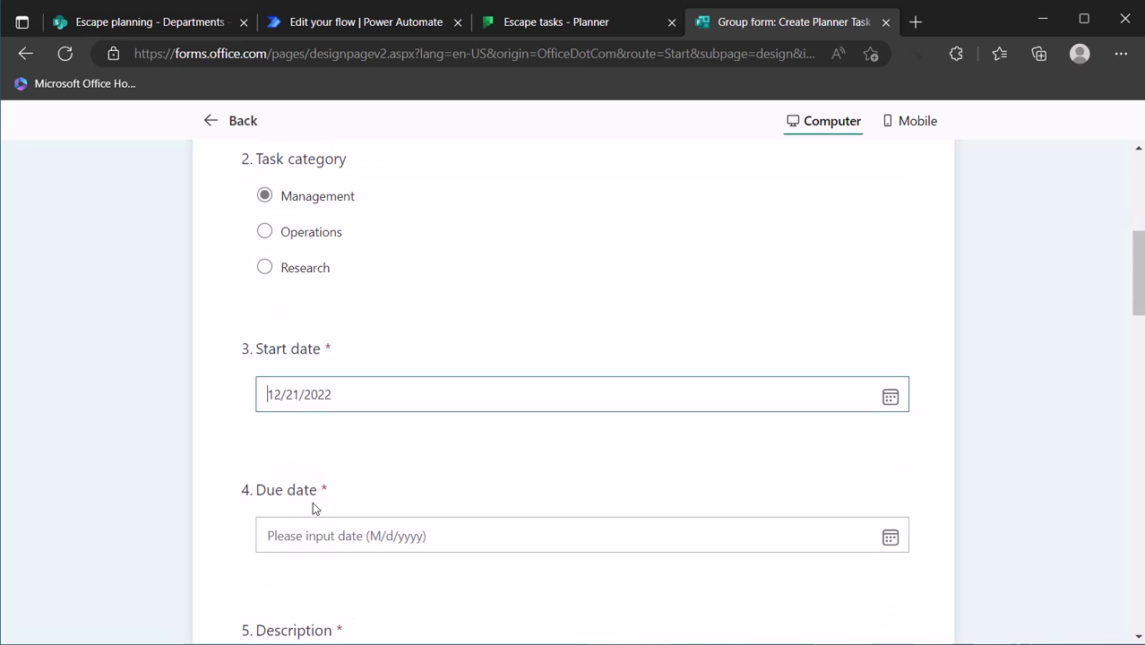
click(303, 529)
click(379, 457)
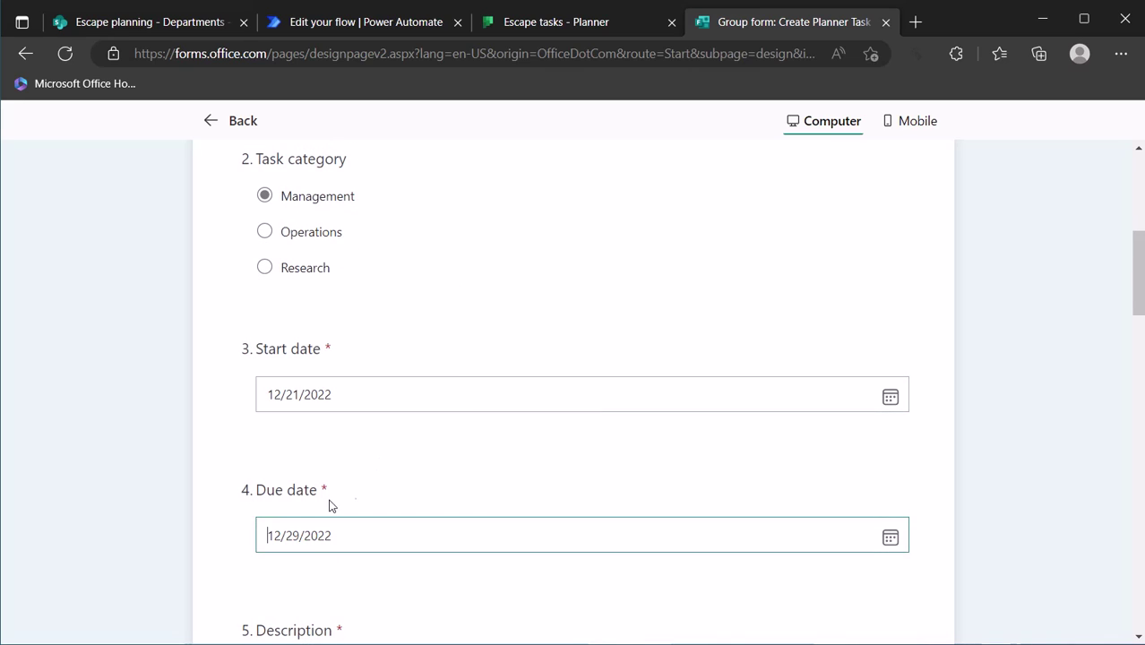
Enter "management task that's important" as the task description in the form.
scroll(313, 495, down, 2)
click(300, 522)
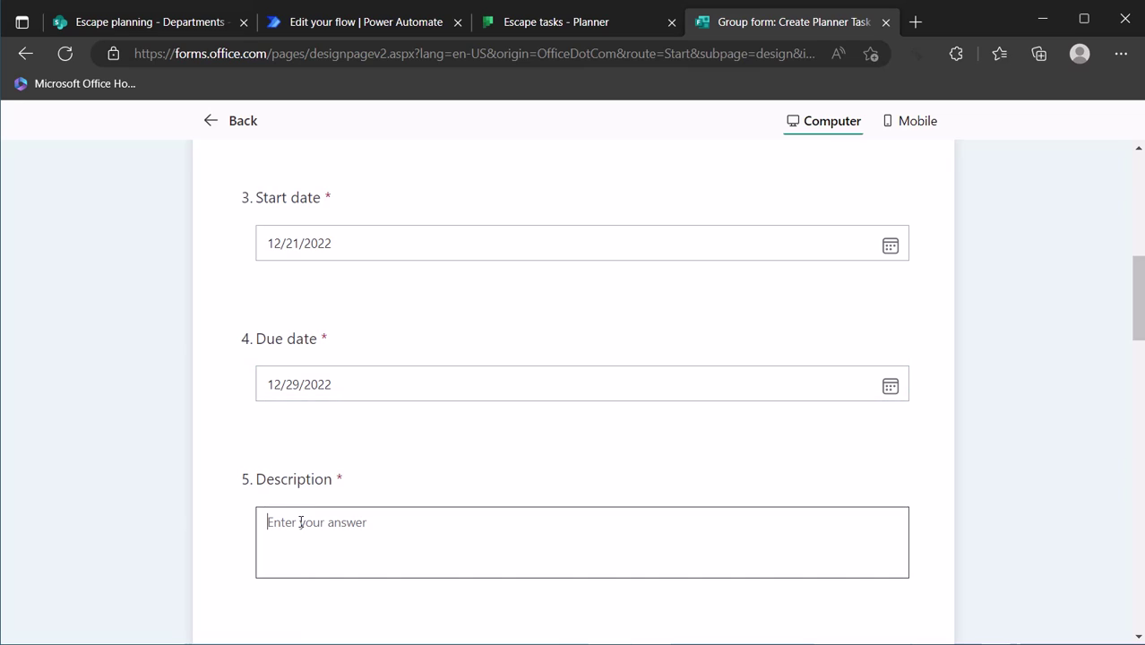
text(management task that's important)
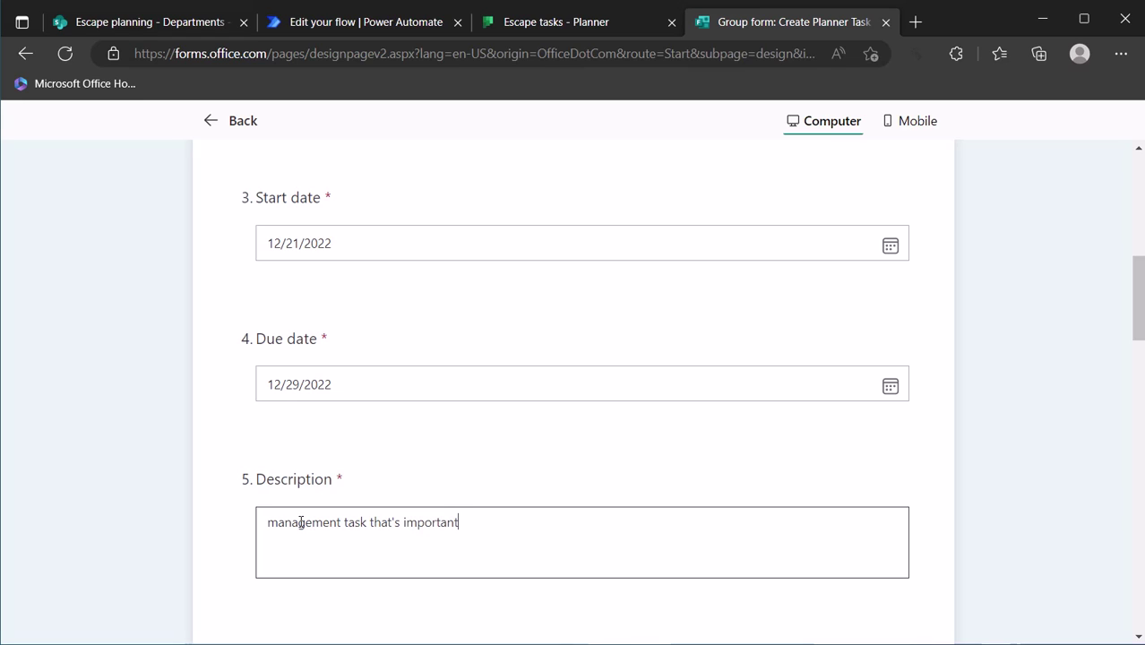
Set the form's priority to Important and select the Pink (Internal), Yellow and Bronze labels.
scroll(269, 501, down, 3)
click(264, 495)
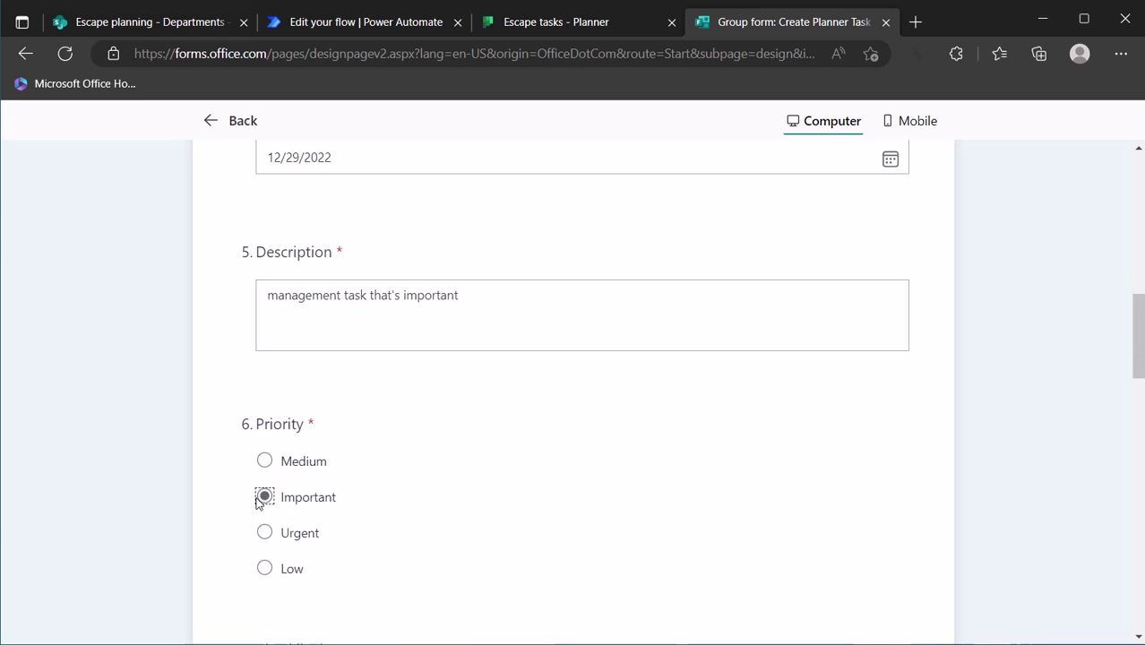
scroll(289, 507, down, 3)
scroll(333, 578, down, 3)
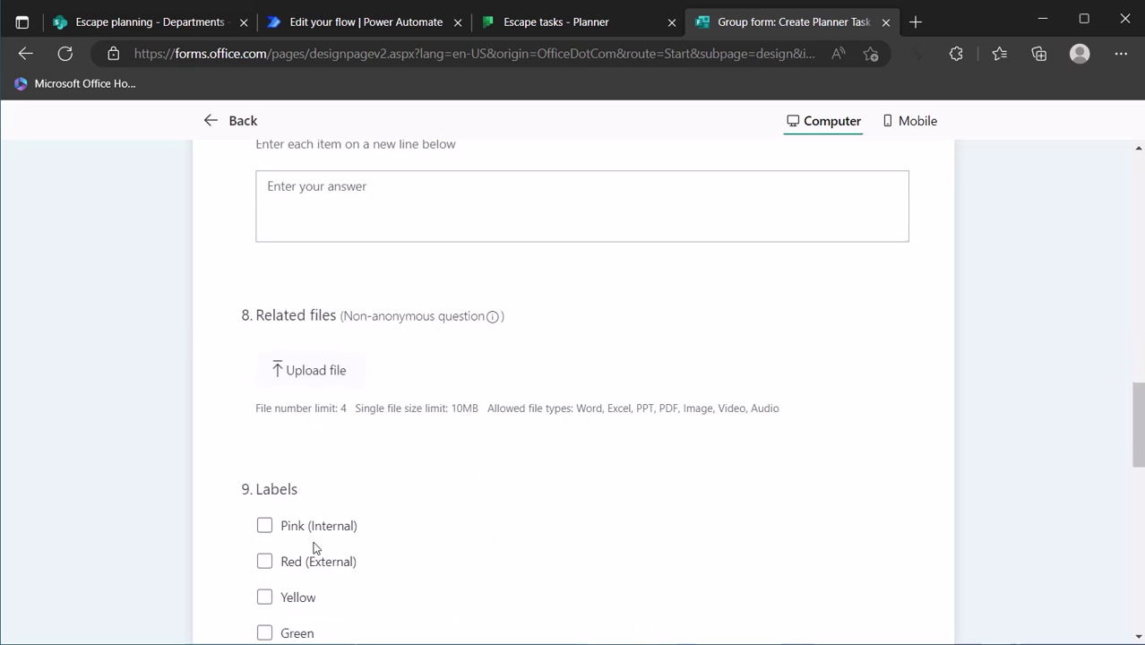
click(264, 524)
click(265, 595)
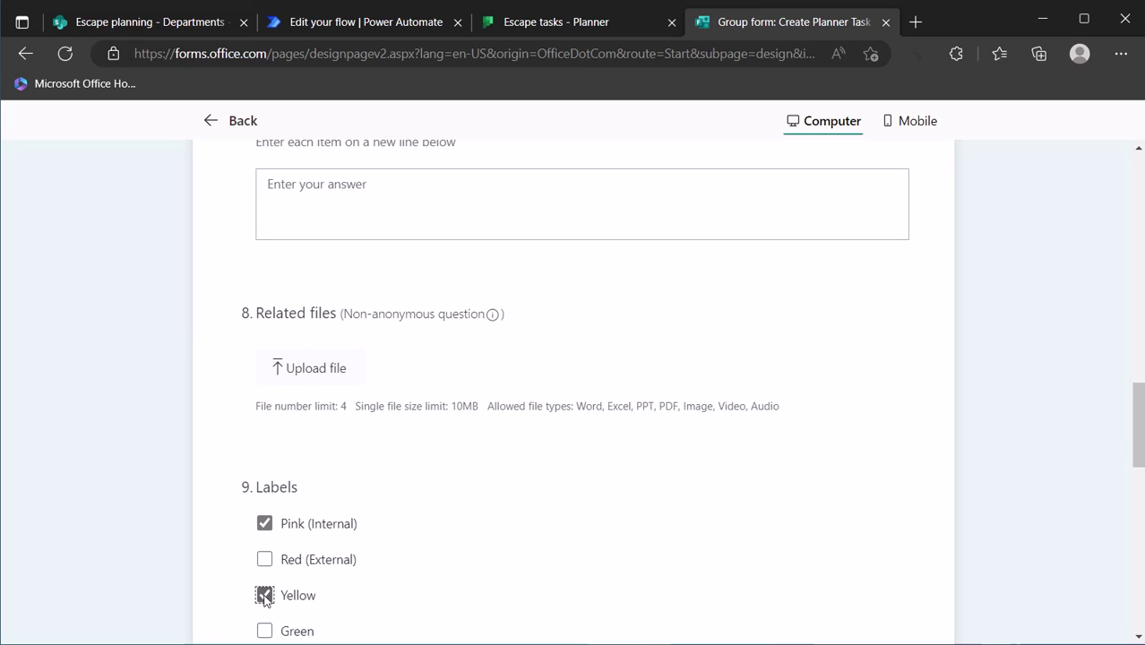
scroll(285, 627, down, 2)
click(264, 586)
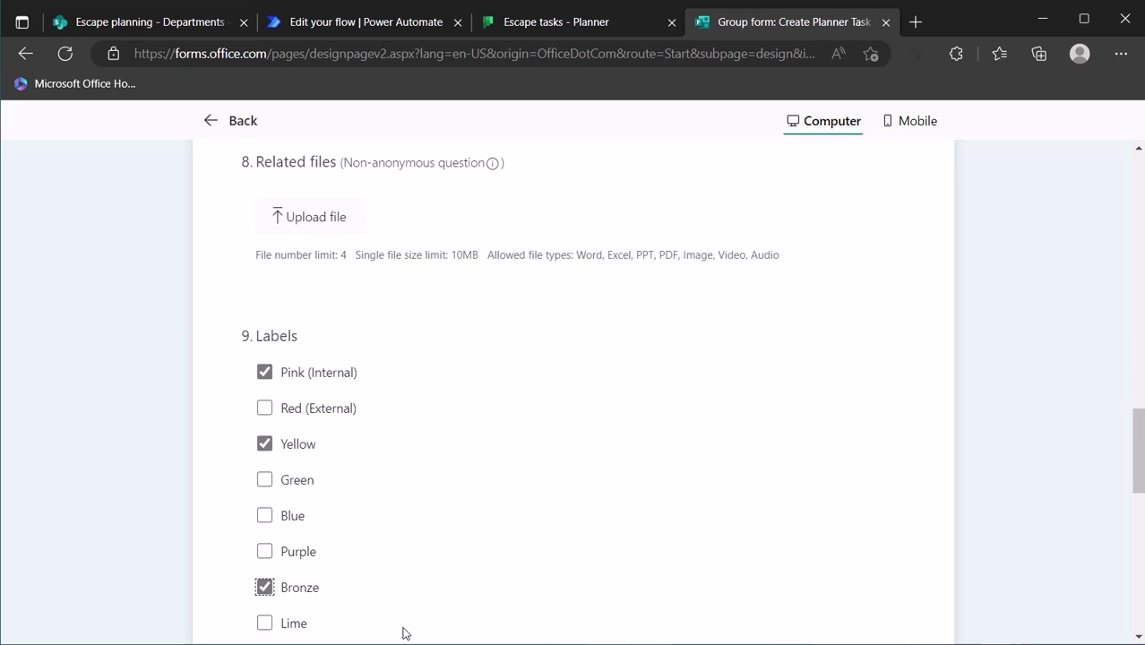
Submit the completed Create Planner Task form response.
scroll(479, 561, down, 2)
scroll(479, 561, down, 8)
click(382, 466)
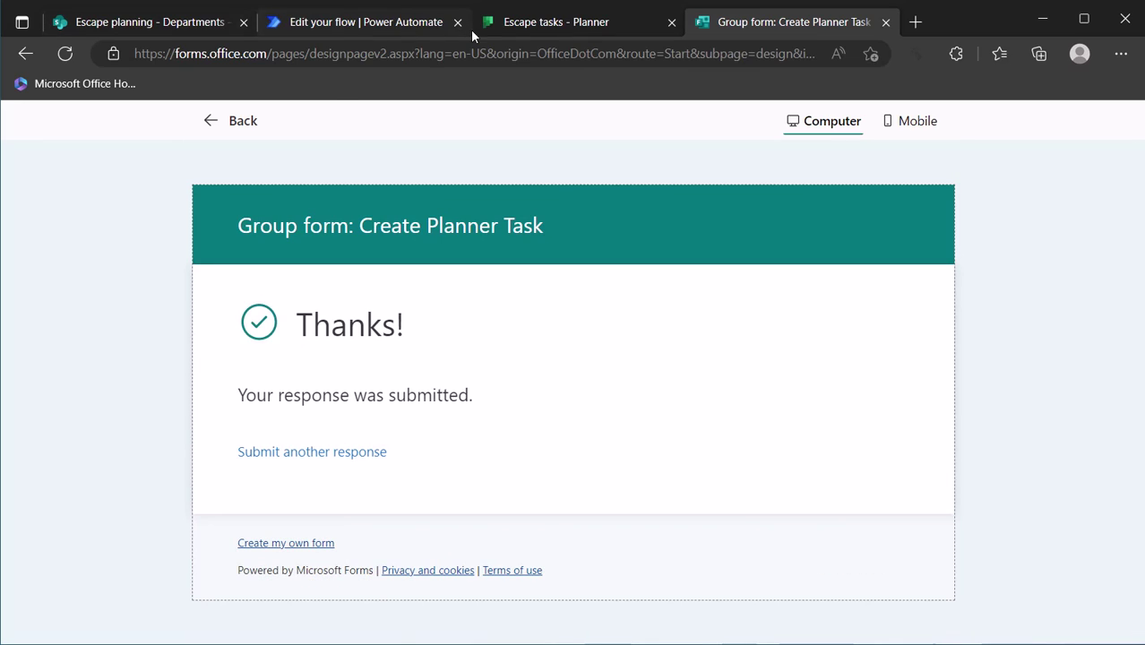
Switch to the Escape tasks plan in Planner, refresh the board and open management task 5 to check its details and assignees.
click(564, 23)
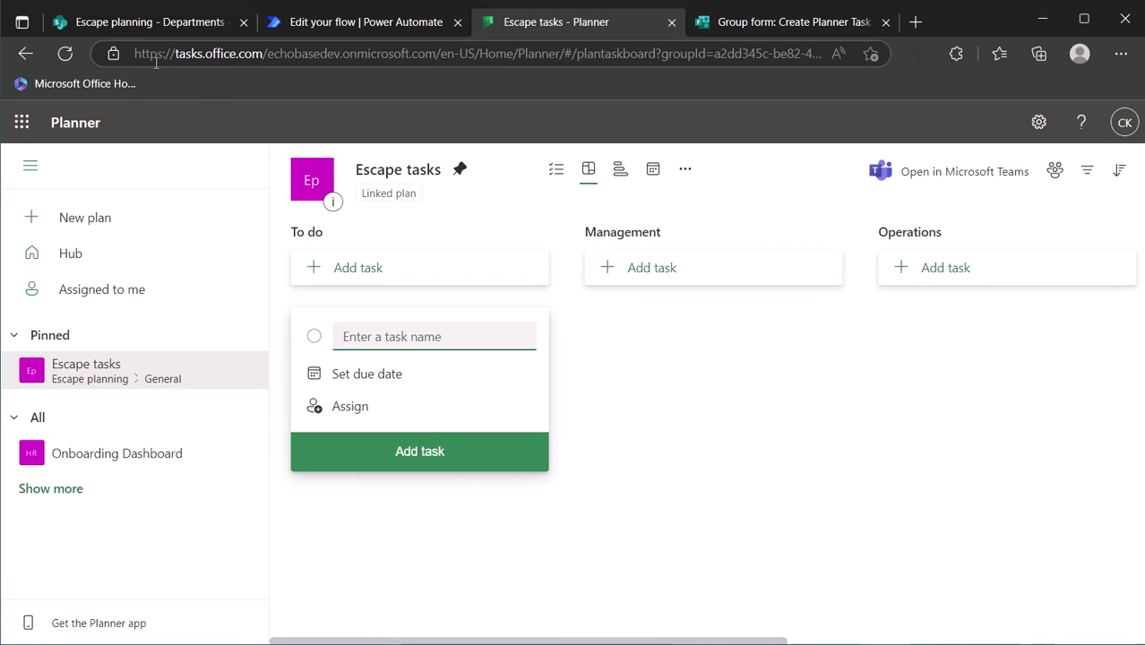
click(64, 54)
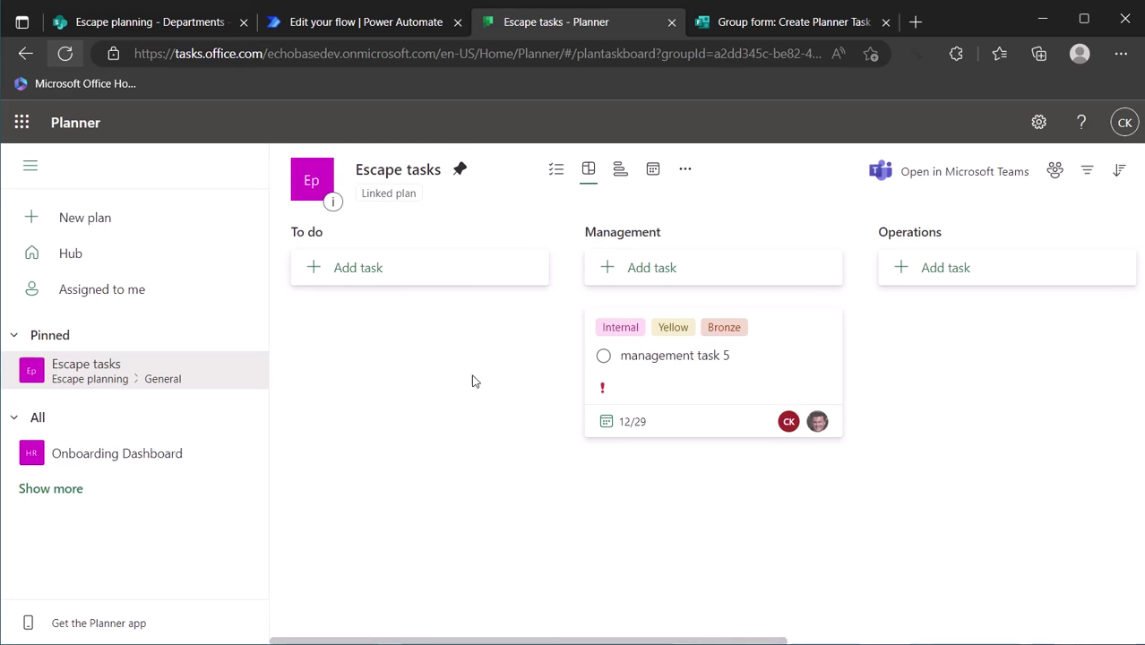
click(746, 400)
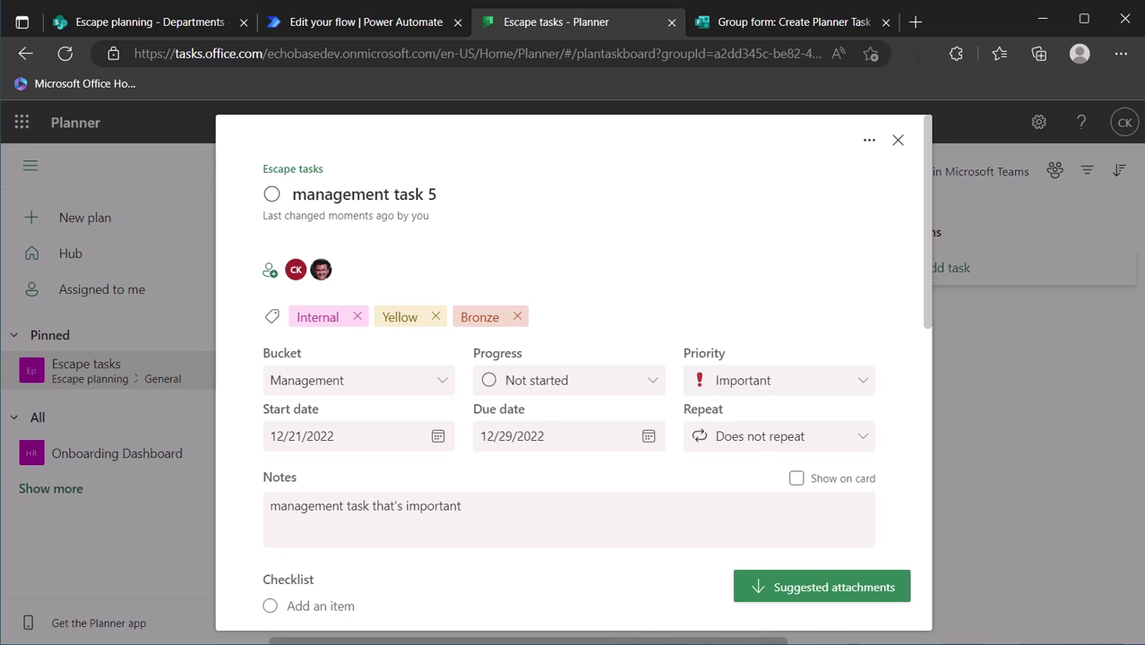
Switch to Notepad++ and examine the expression's first() function, the Get_items_from_departments_list outputs, 'body/value' and the Projectapprovers column reference.
key(alt+Tab)
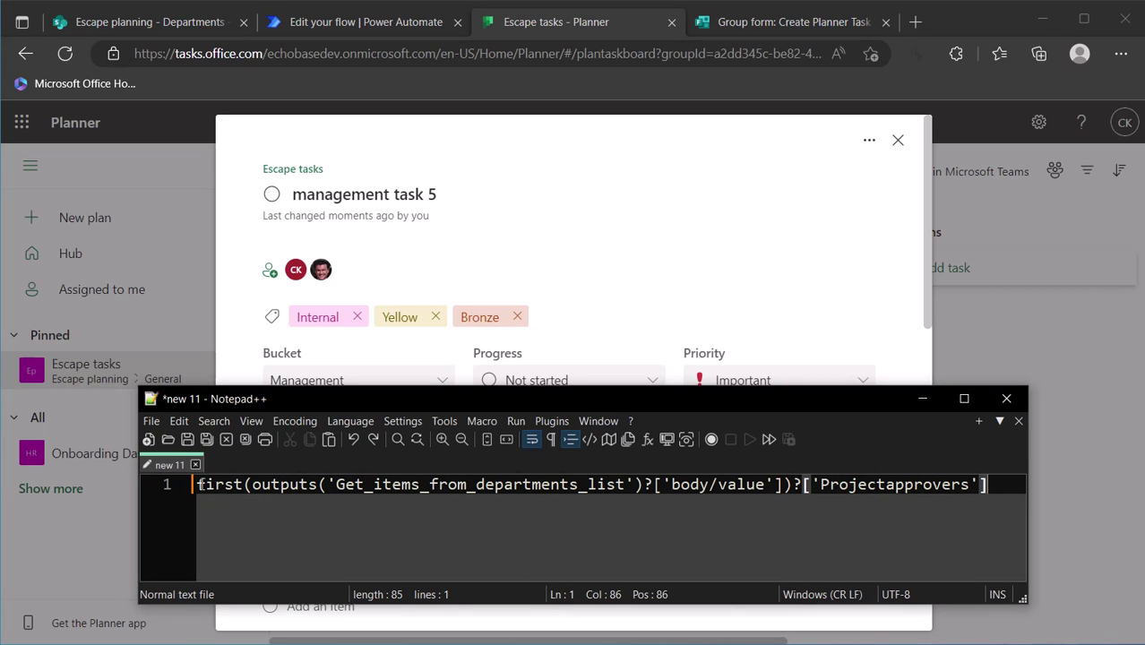
drag(198, 484, 375, 488)
drag(252, 485, 643, 485)
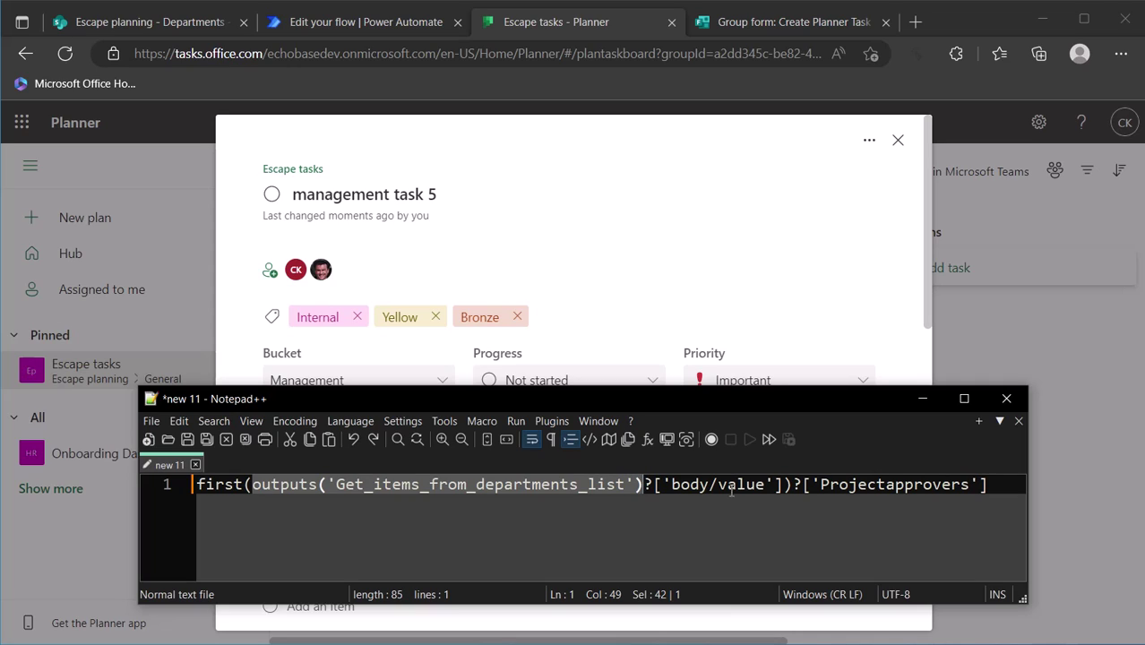
drag(783, 485, 251, 475)
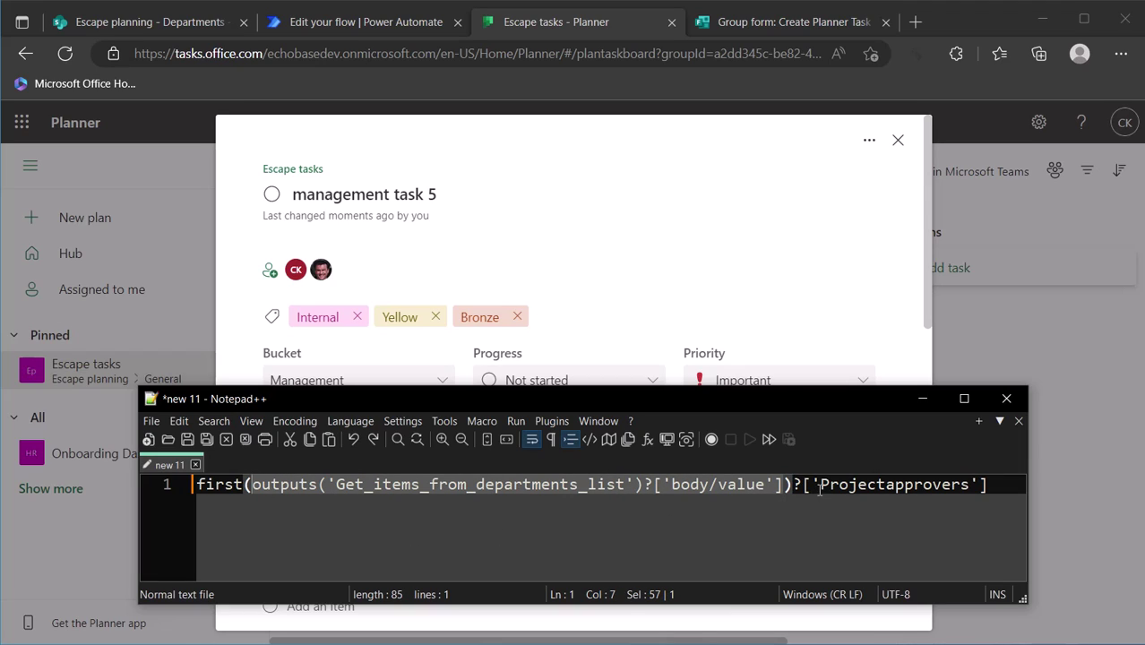
drag(793, 484, 817, 485)
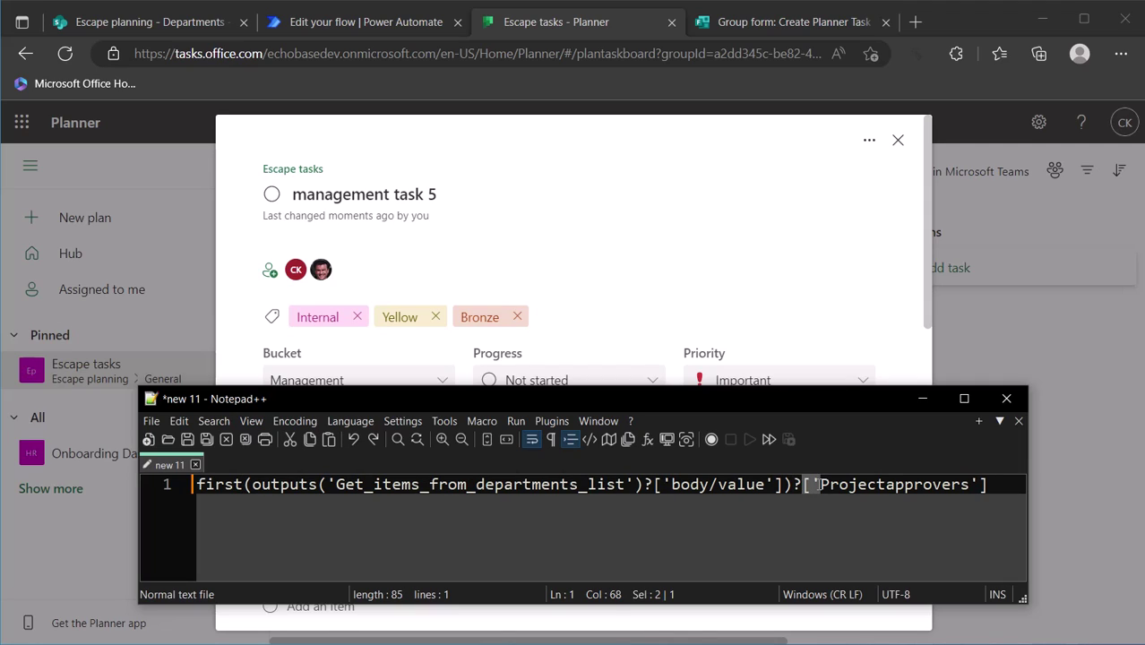
double_click(823, 485)
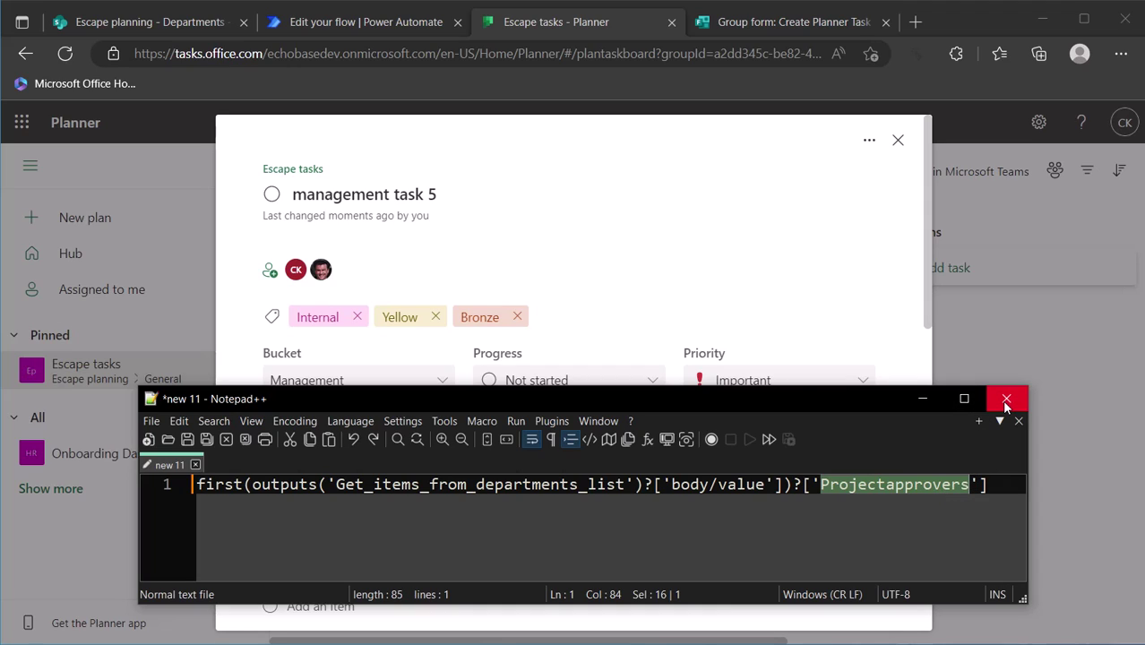
Add the expression item()?['Email'] on line 3 of the note, leaving a blank line below the first expression.
click(1007, 485)
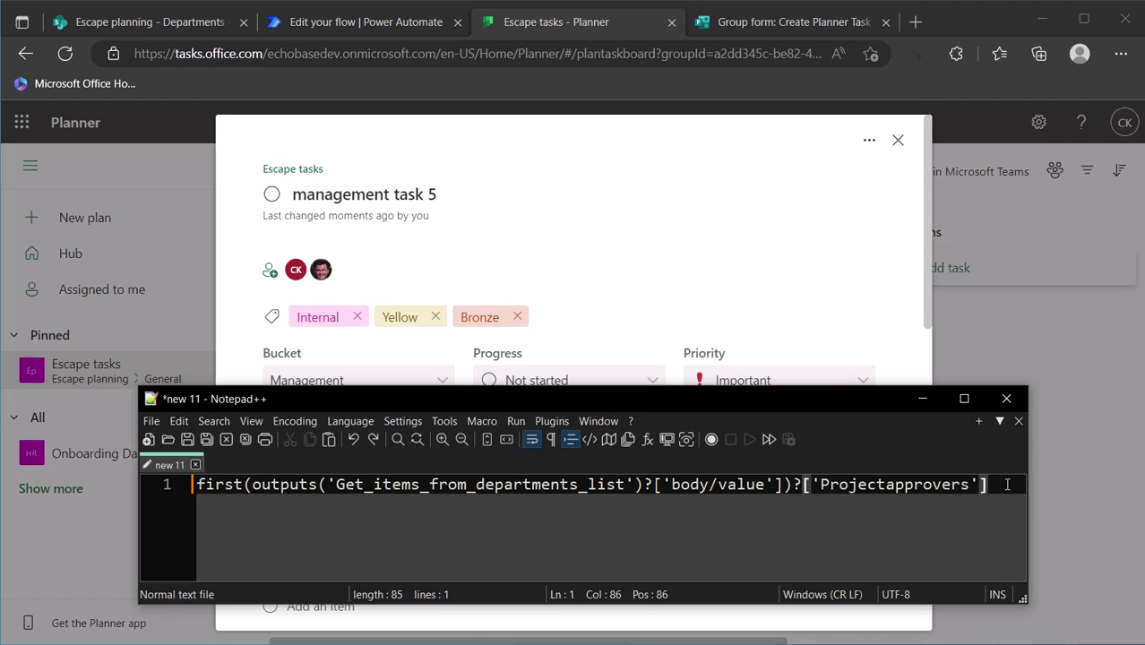
key(Return)
key(Return)
text(item)
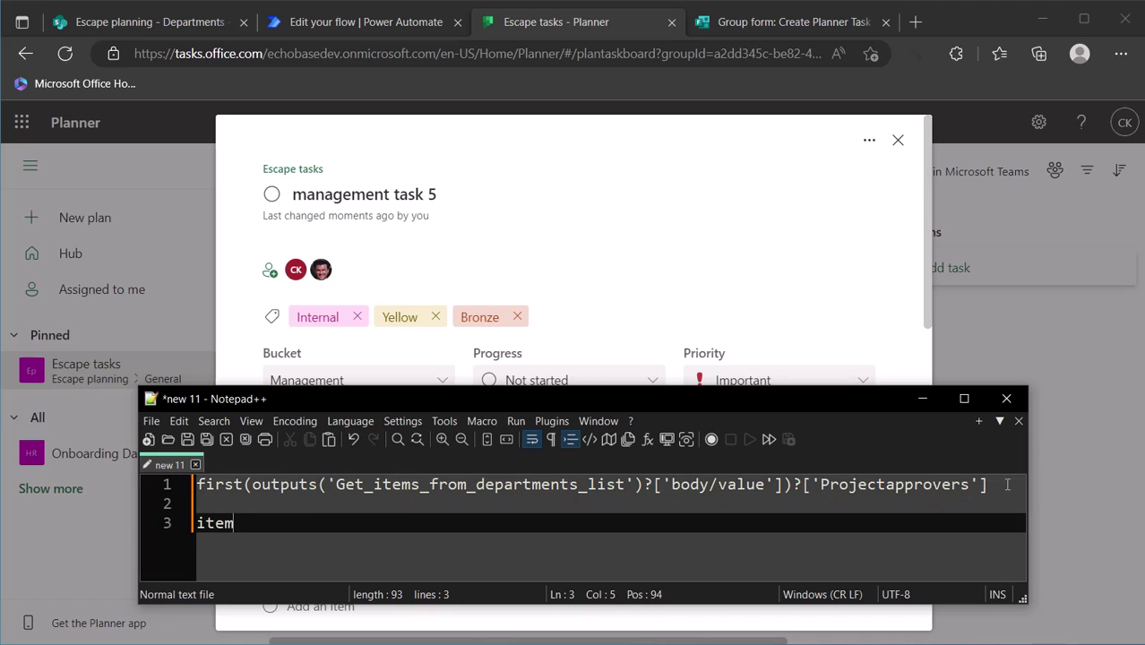
text(()?['Email)
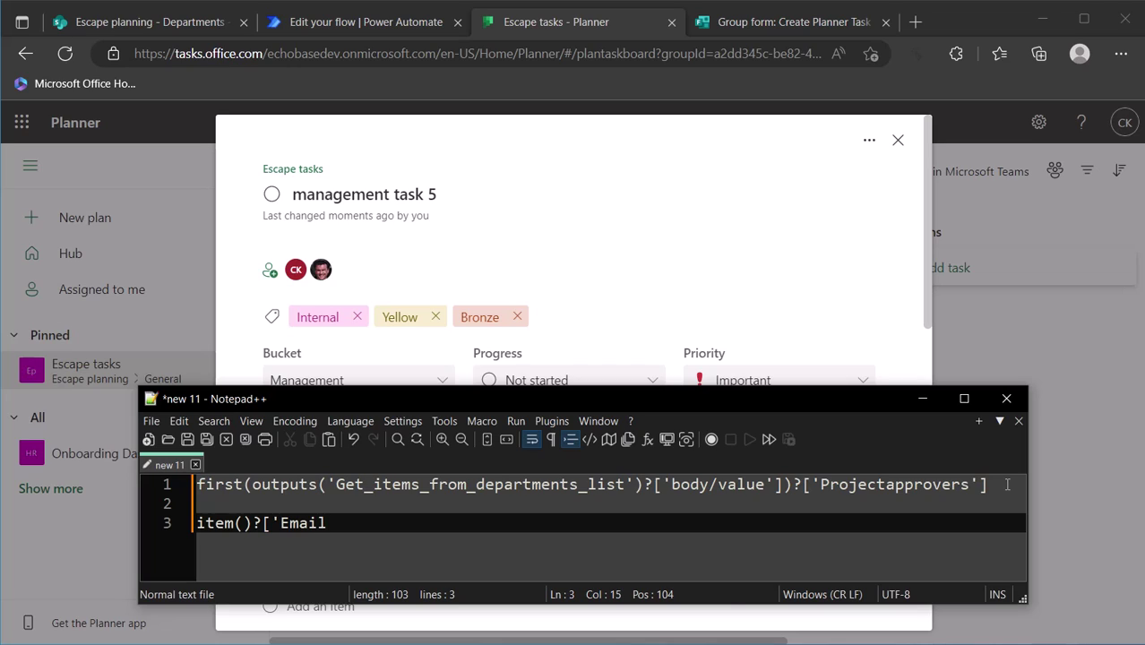
text('])
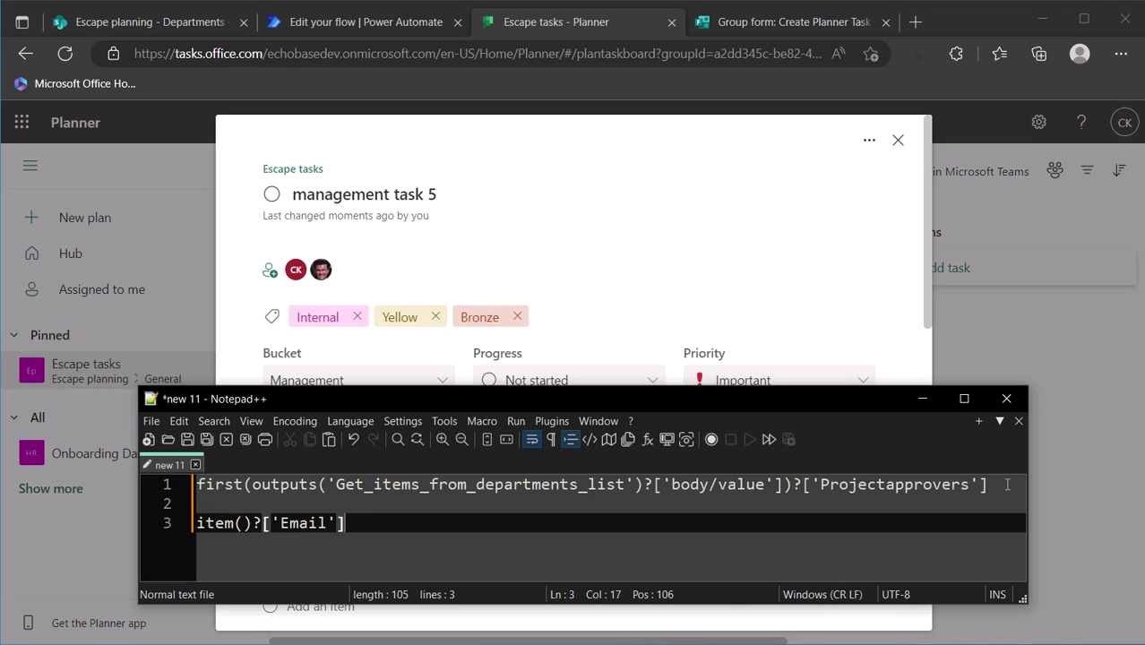